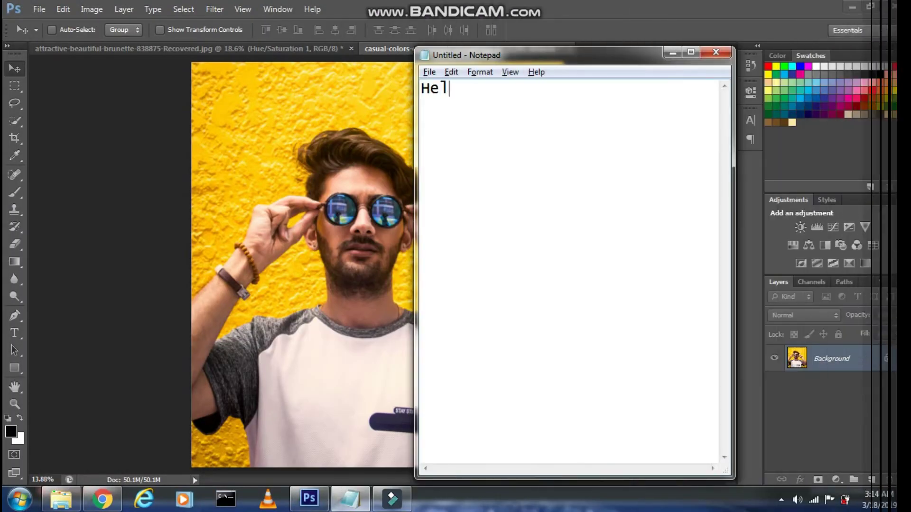
Type the intro about changing background, clothes and object colours in Photoshop, then clear it
text(llo guys! I am De)
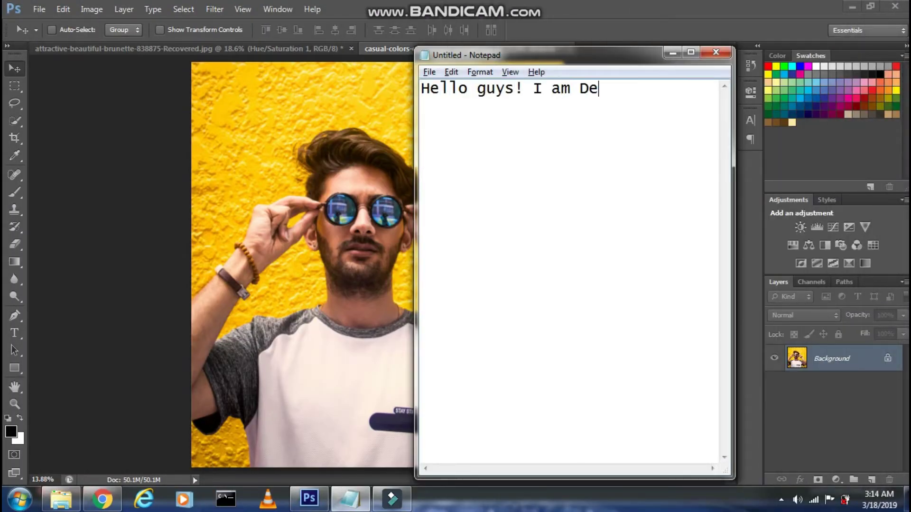
text( today I )
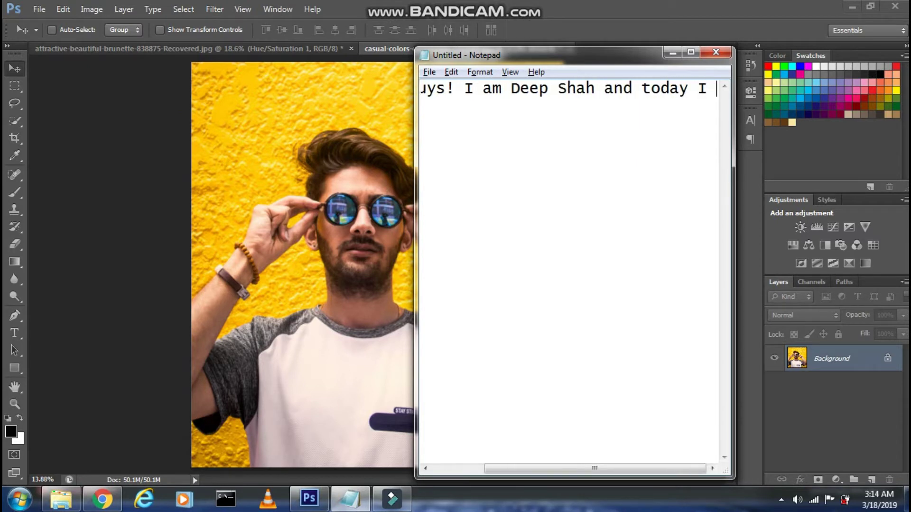
text(am going to show y)
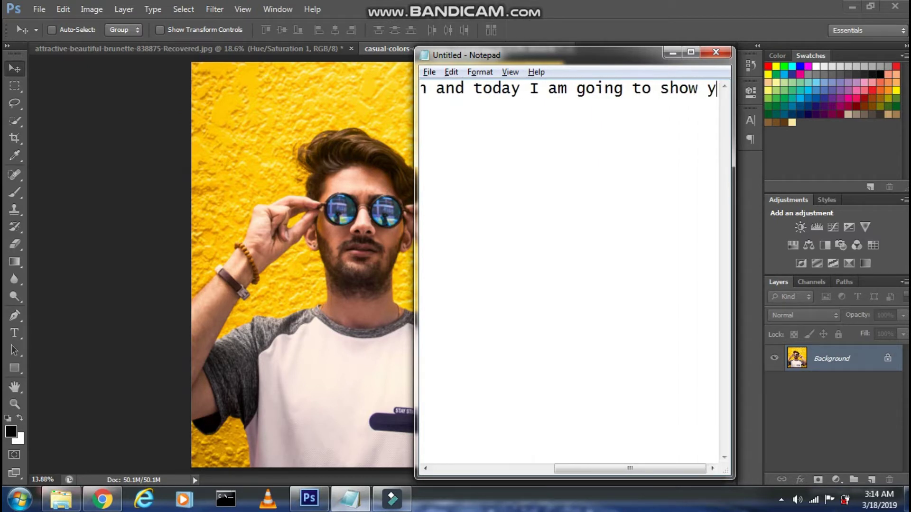
text(ou how to change )
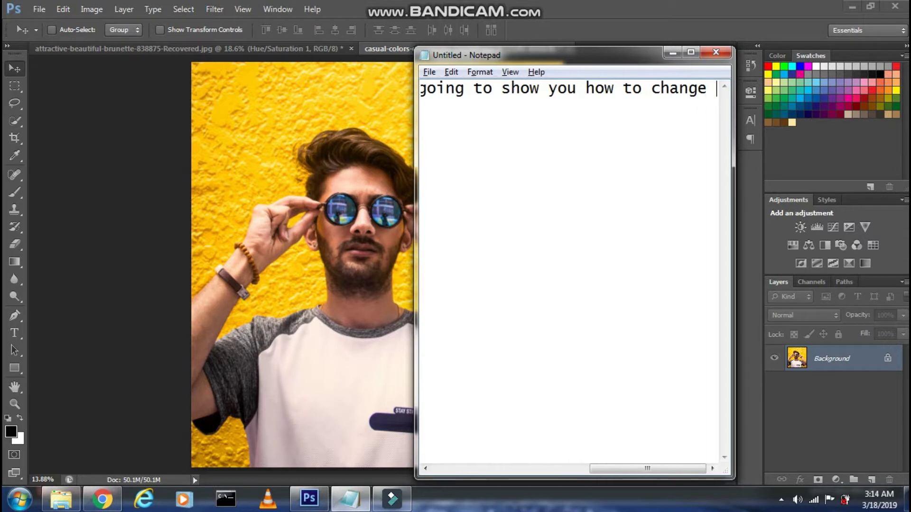
text(color of backgro)
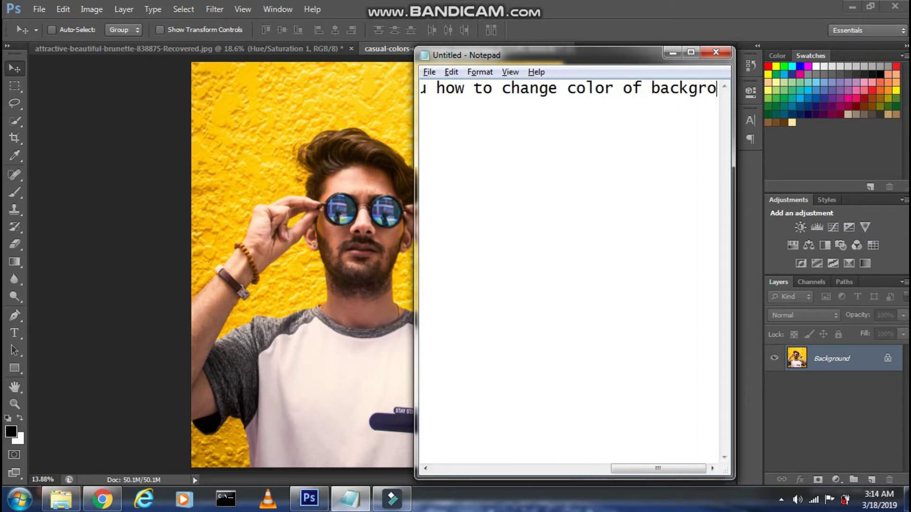
text(und/clothes/)
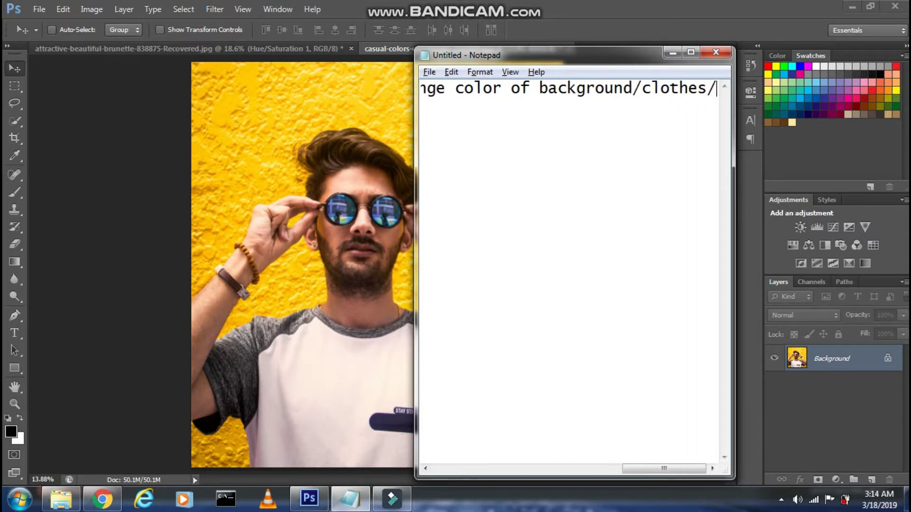
text(objects/et)
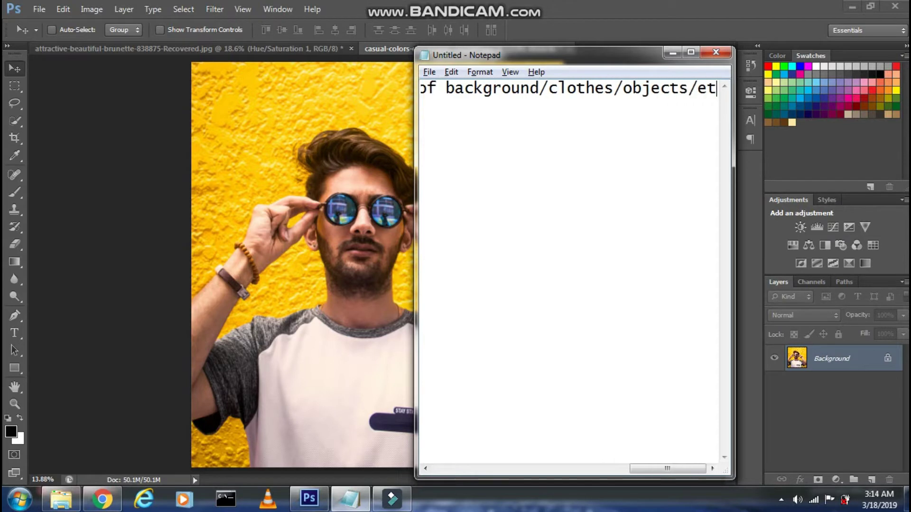
text(c intosome othe)
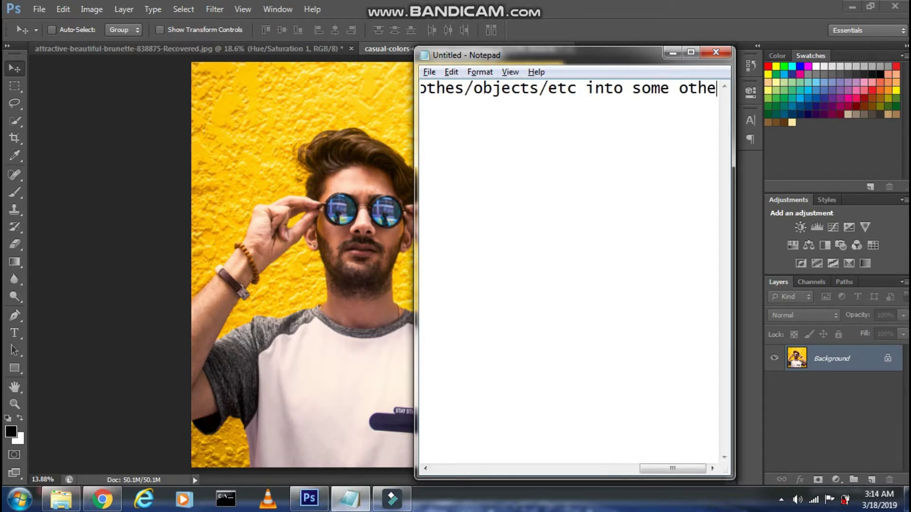
text(r color in Photoshop!)
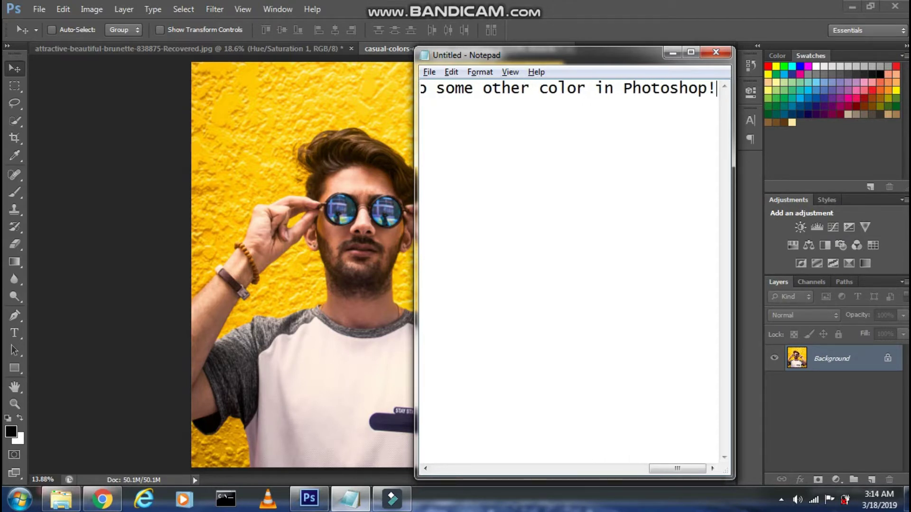
key(ctrl+a)
key(Delete)
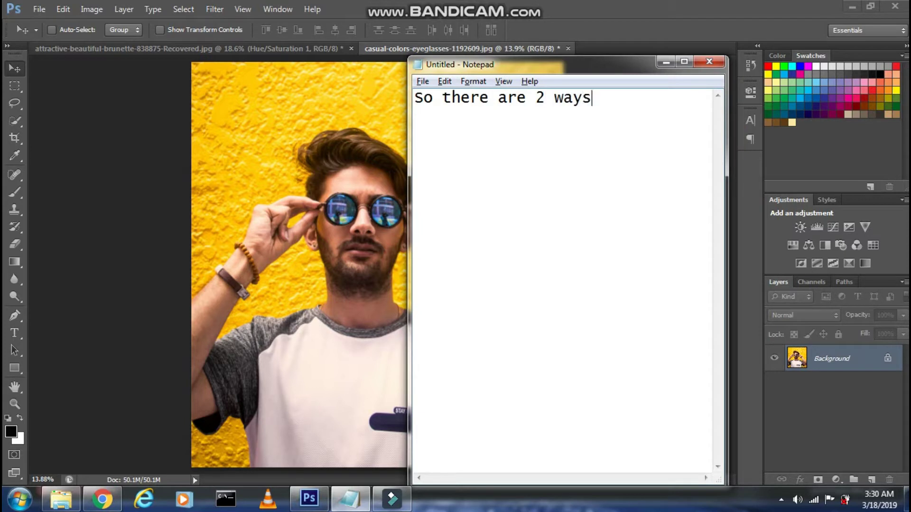
Write notes on the two recolouring ways, ending with the Hue/Saturation adjustment layer instruction
text(e can change)
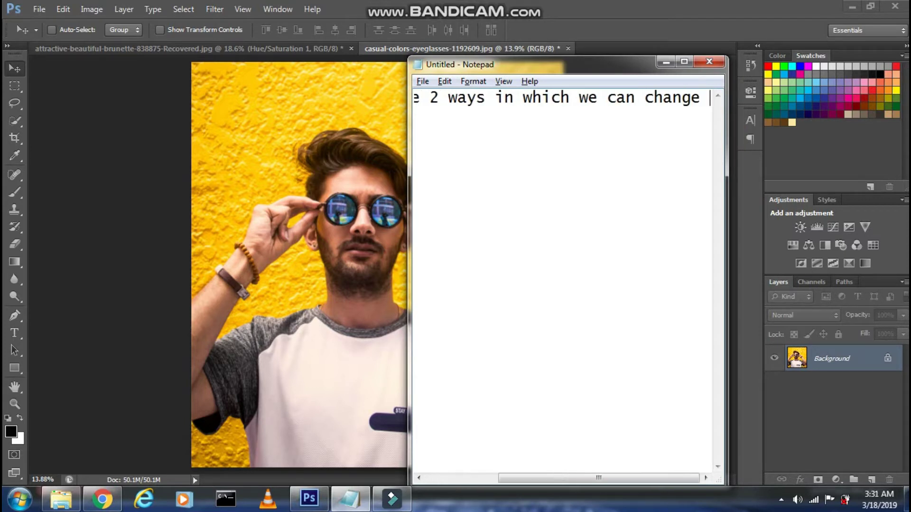
text( the color in Photoshop)
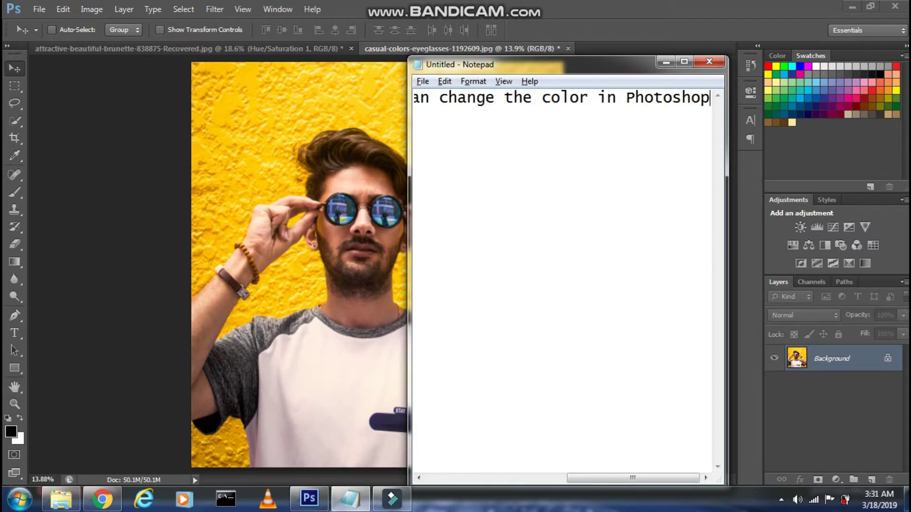
text(,so starting with the 1st one w)
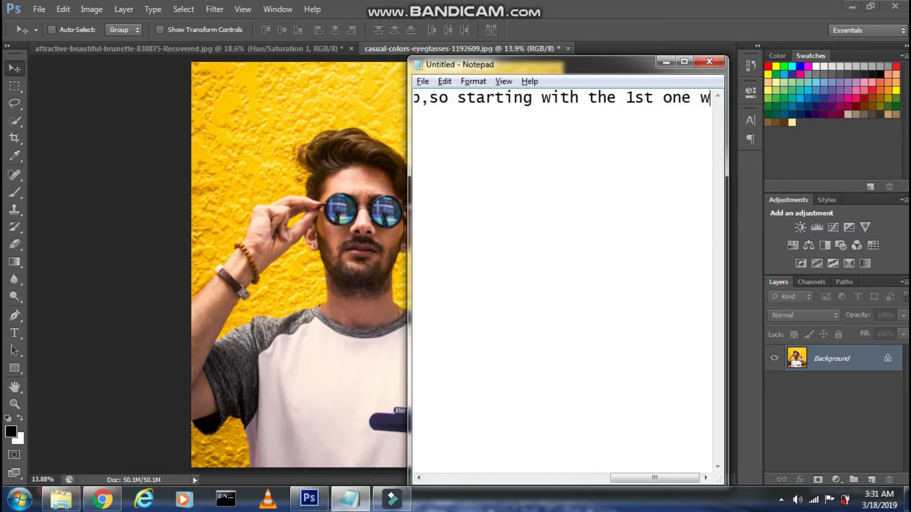
text(e simplest)
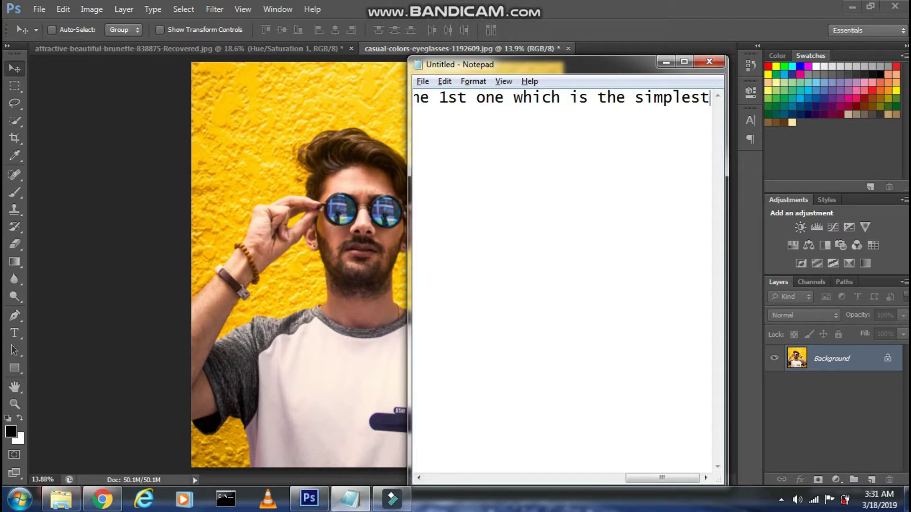
key(ctrl+a)
key(BackSpace)
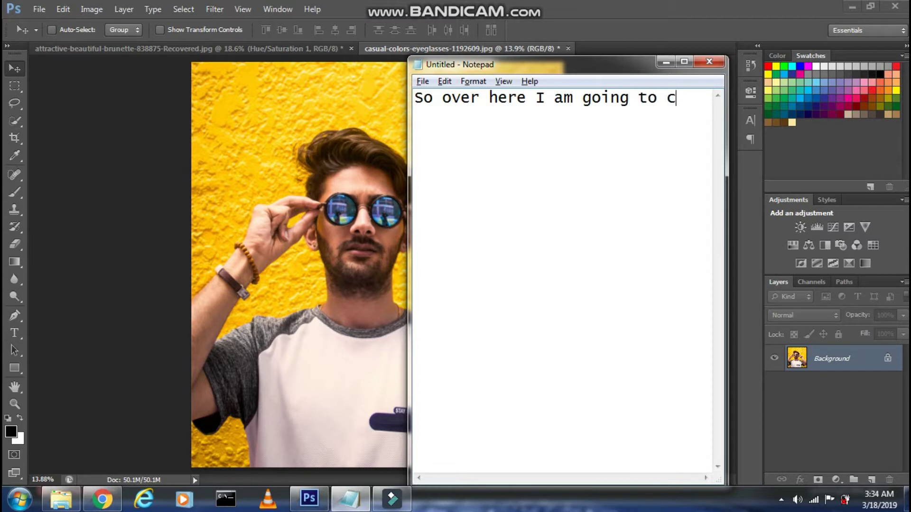
text(ge the yellow backgro)
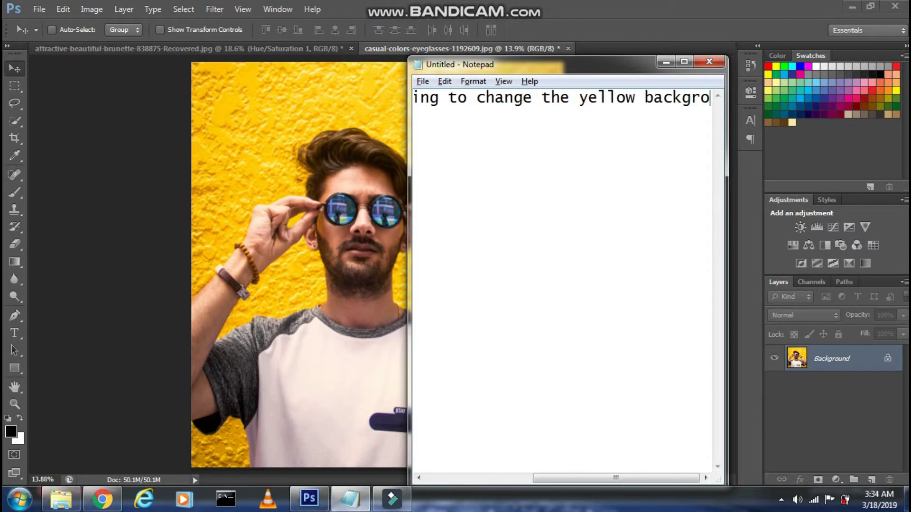
text(und color into some )
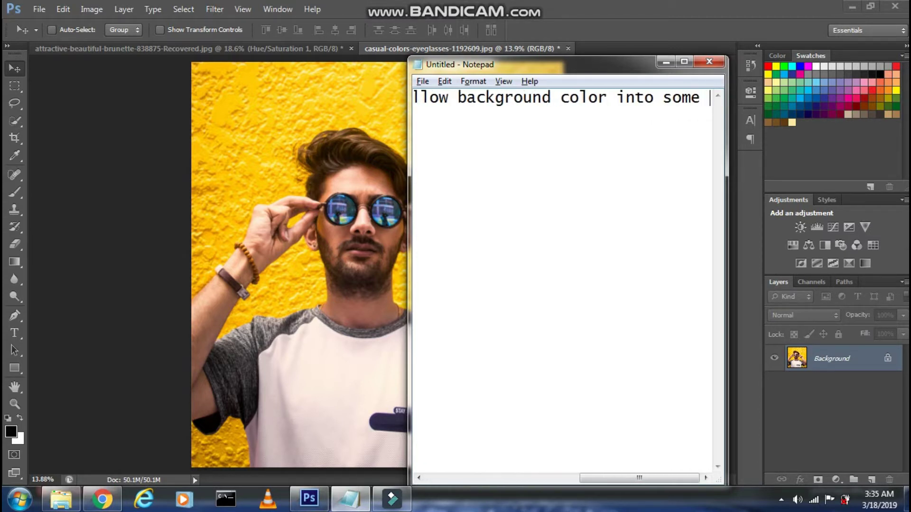
text(other color)
key(ctrl+a)
text(so)
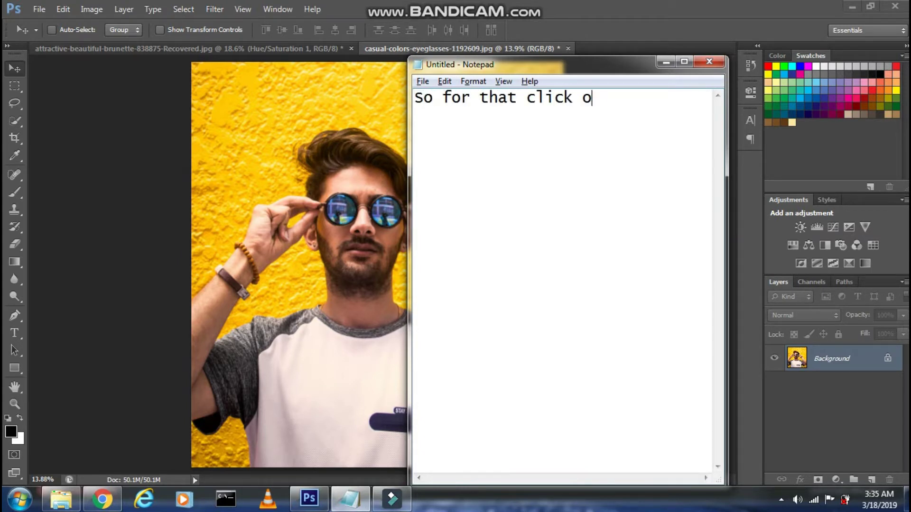
text(ate new)
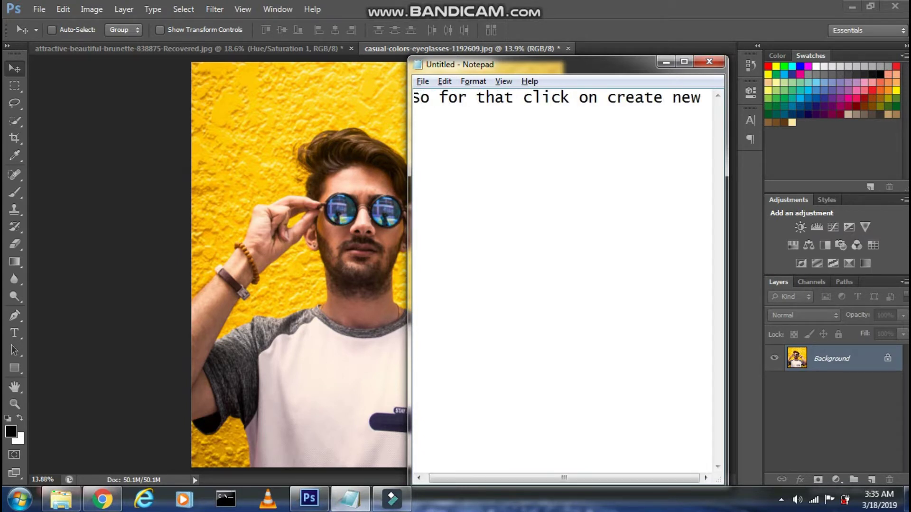
text( fill or adjust)
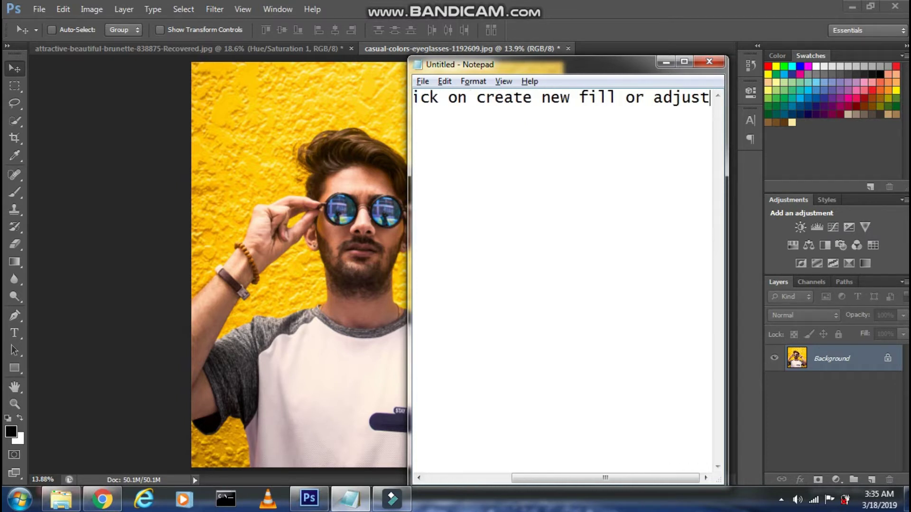
text(ment layer icon)
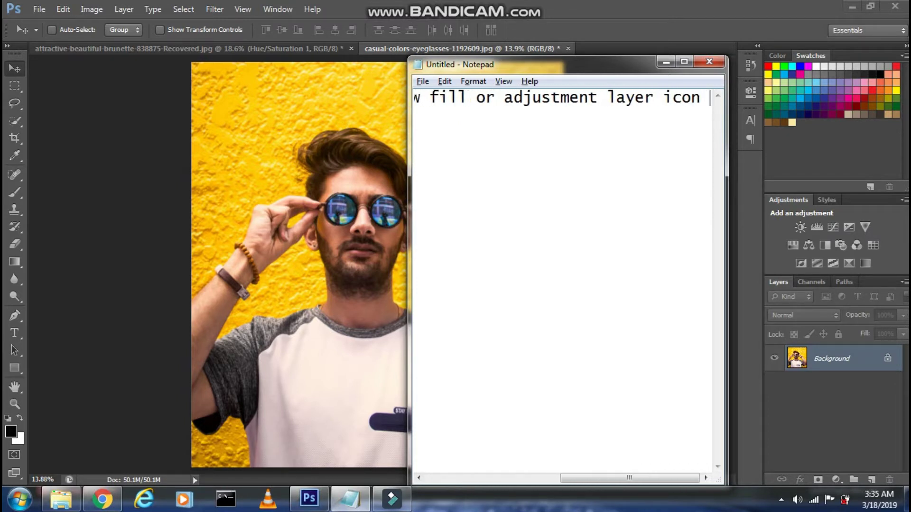
text( and select Hue/Satu)
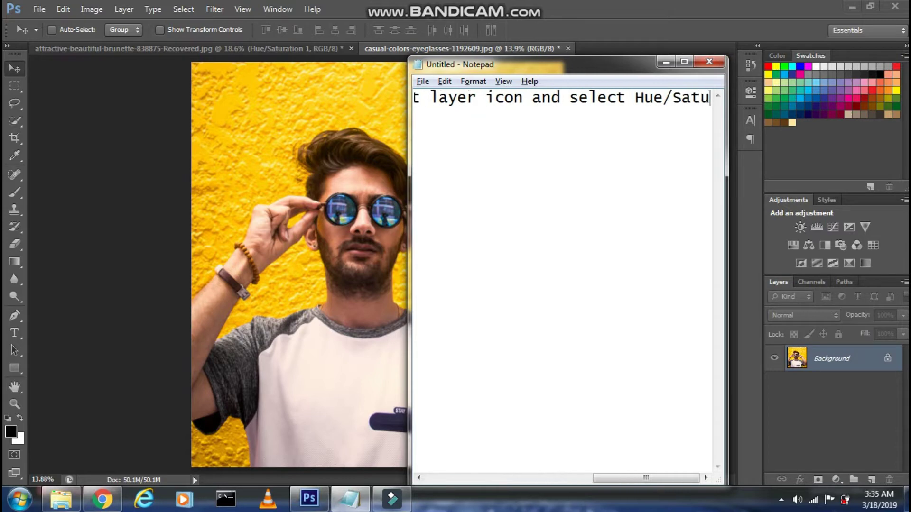
text(ration over there)
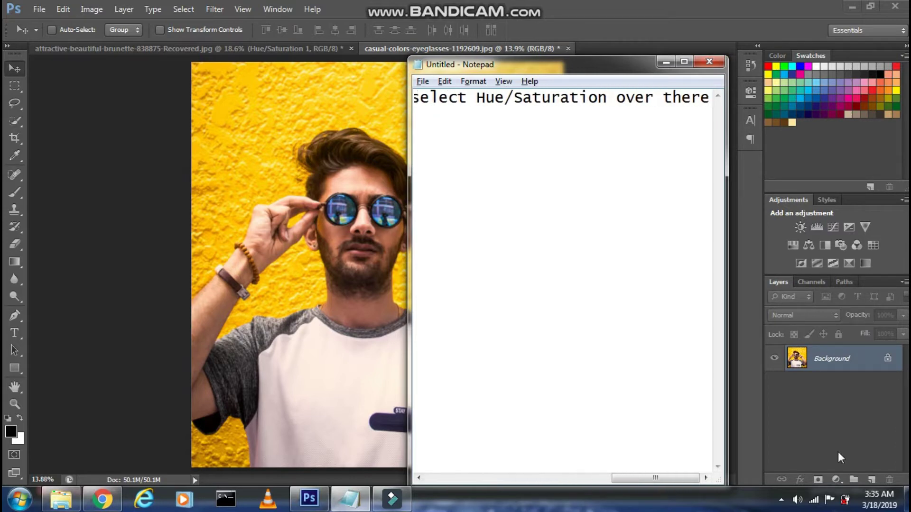
Add a Hue/Saturation adjustment layer and note to choose yellow from the Master dropdown
click(836, 480)
click(820, 313)
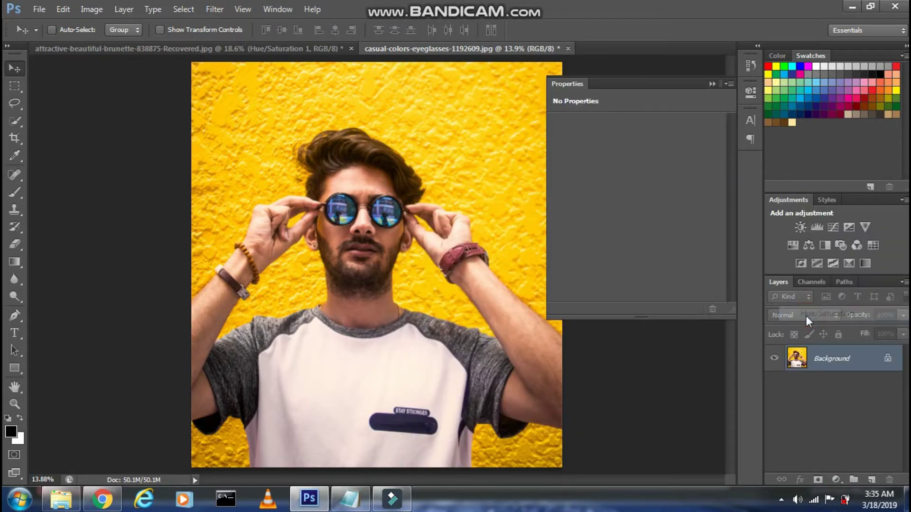
click(345, 505)
drag(521, 56, 216, 55)
key(ctrl+a)
text(Then click on )
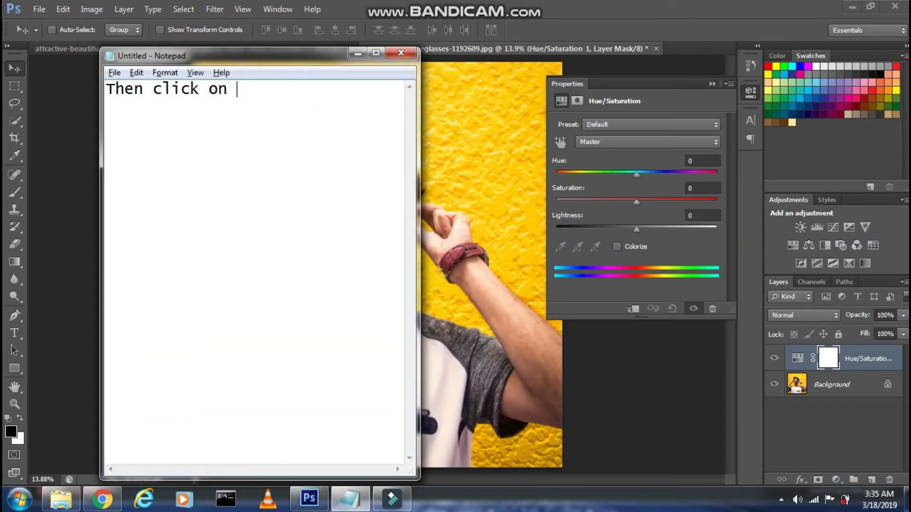
text(the master ta)
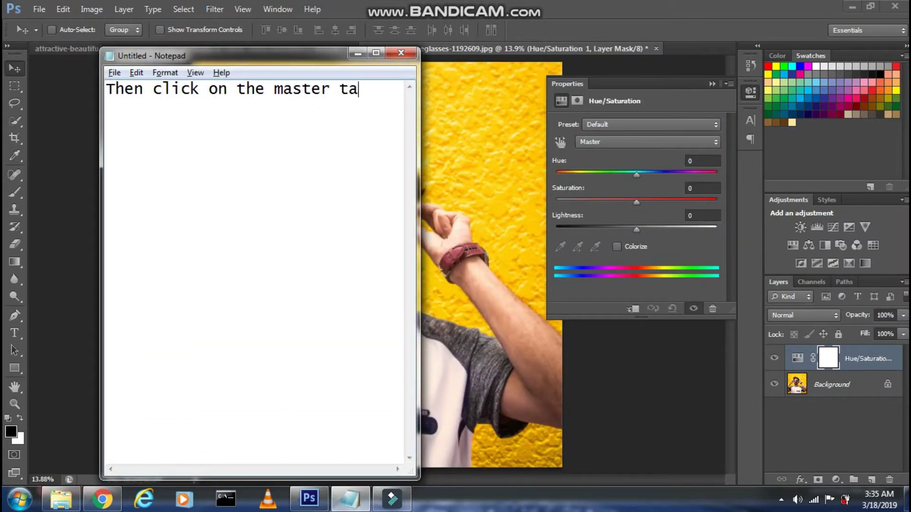
text(b over there and sel)
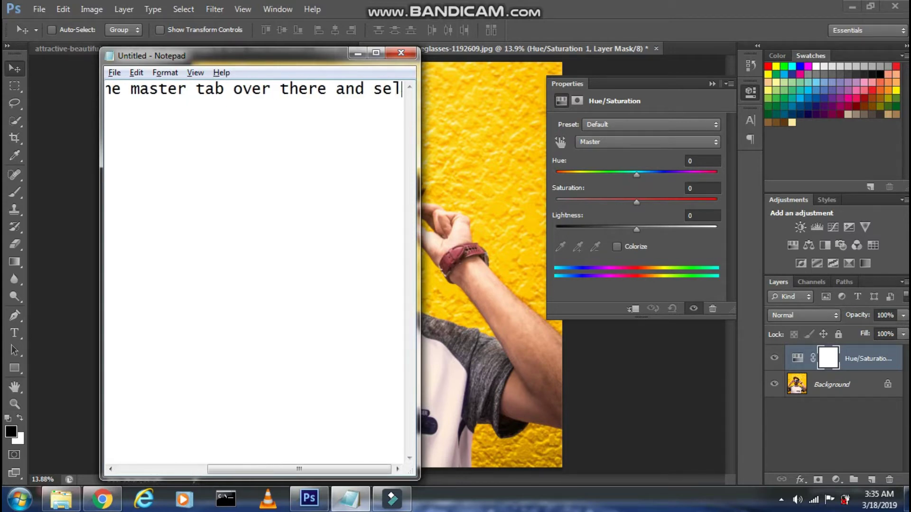
text(ect yellow ov)
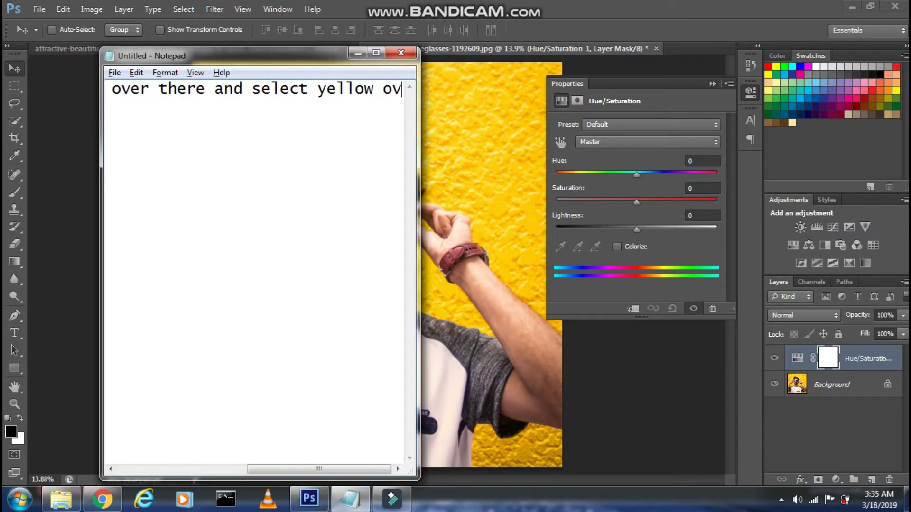
text(er there)
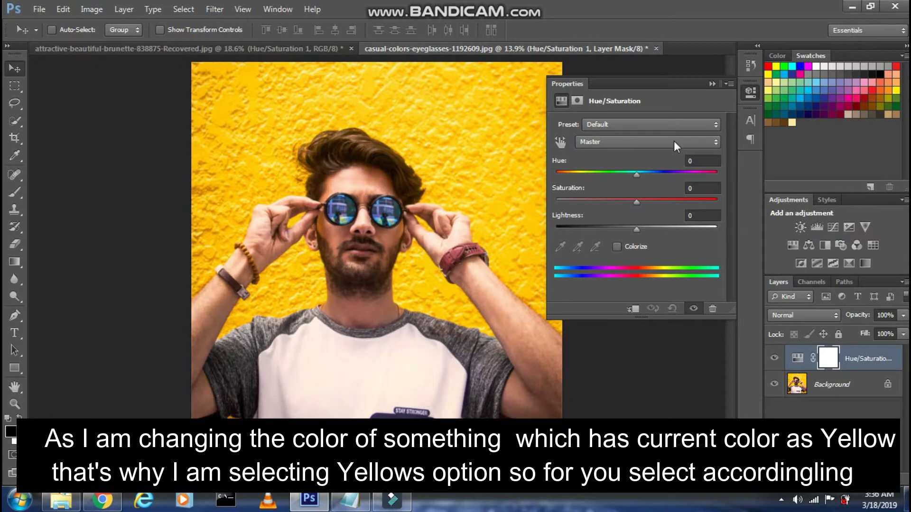
Set the Hue/Saturation channel to Yellows and note that it selects all yellow things
click(674, 141)
click(622, 177)
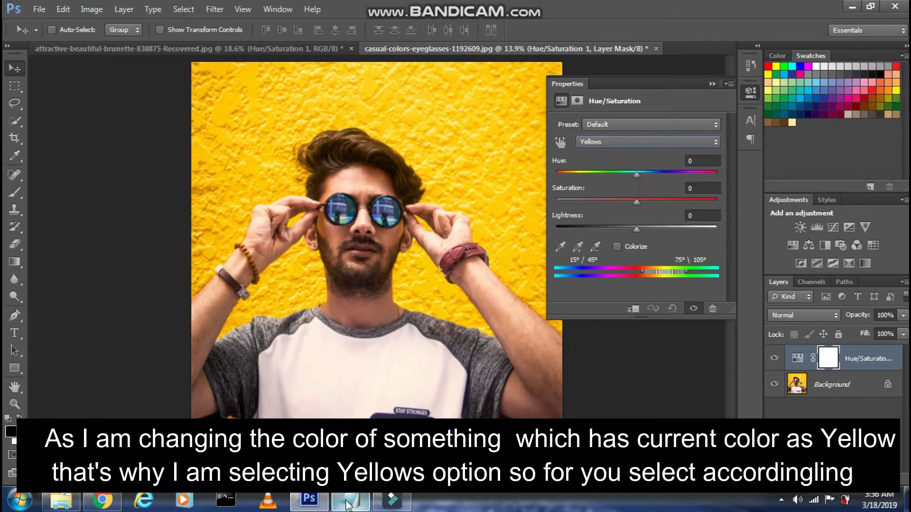
click(349, 500)
key(ctrl+a)
text(This)
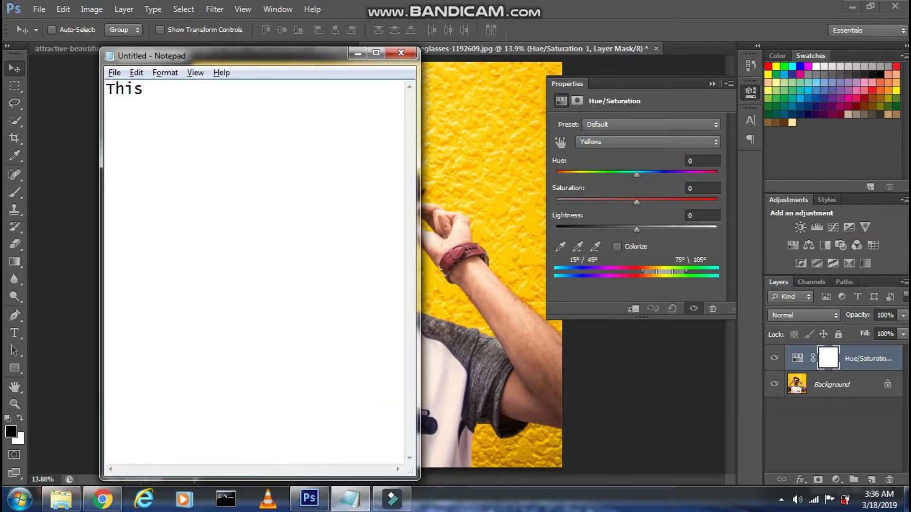
text( will make a selec)
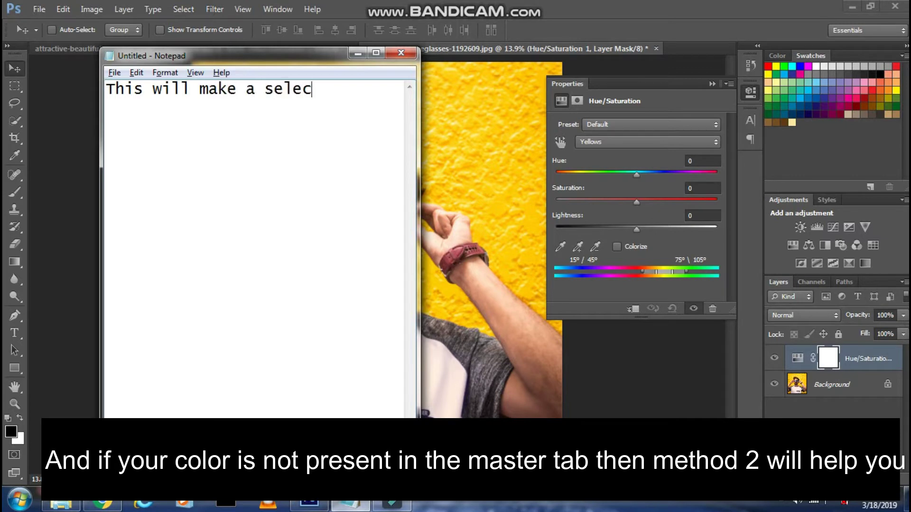
text(tion of all the yello)
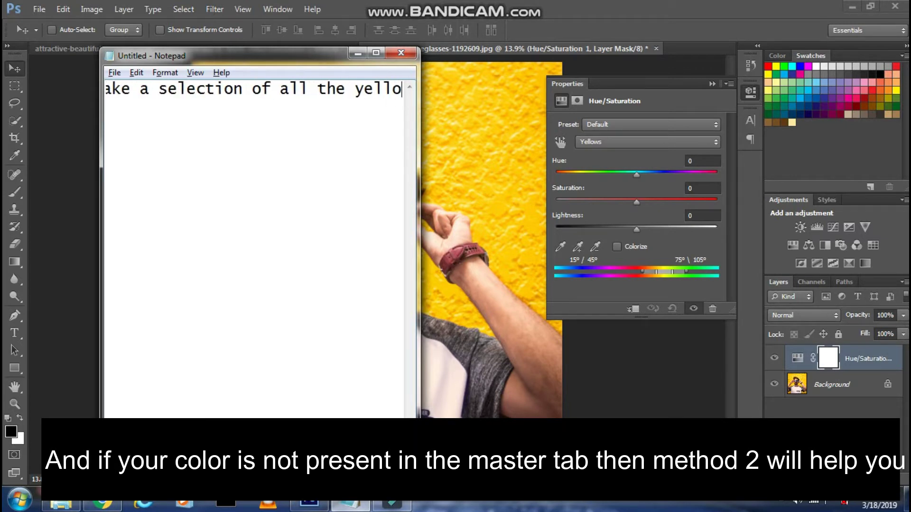
text(w things in the image)
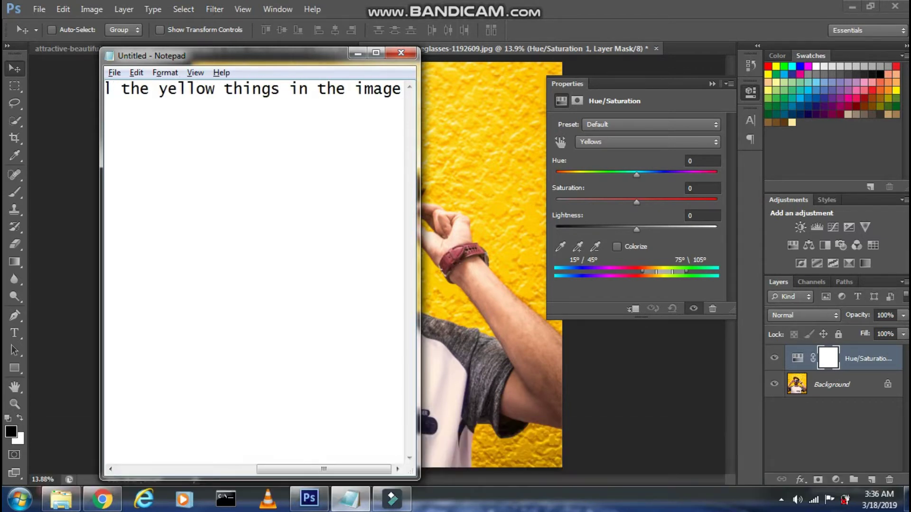
Set the Yellows range to Hue -43 and Saturation -36, turning the wall red
key(ctrl+a)
key(BackSpace)
text(Now chan)
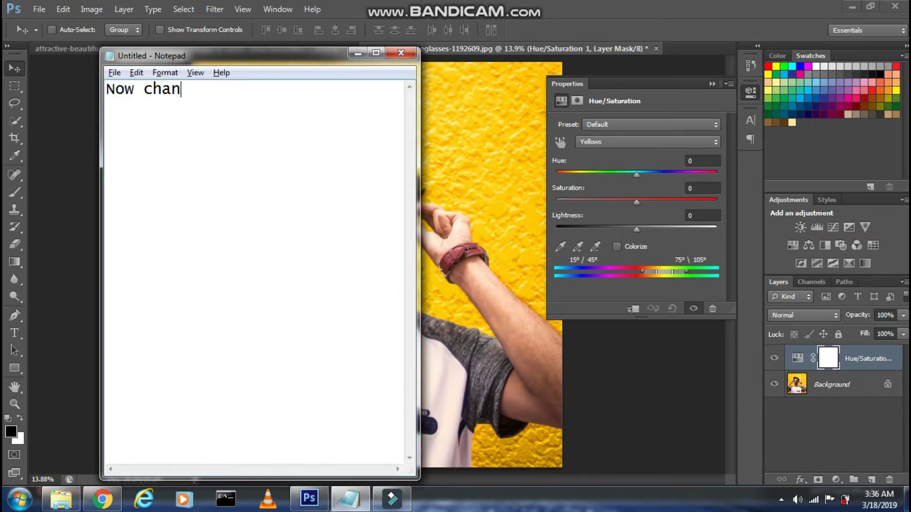
text(ge the Hue )
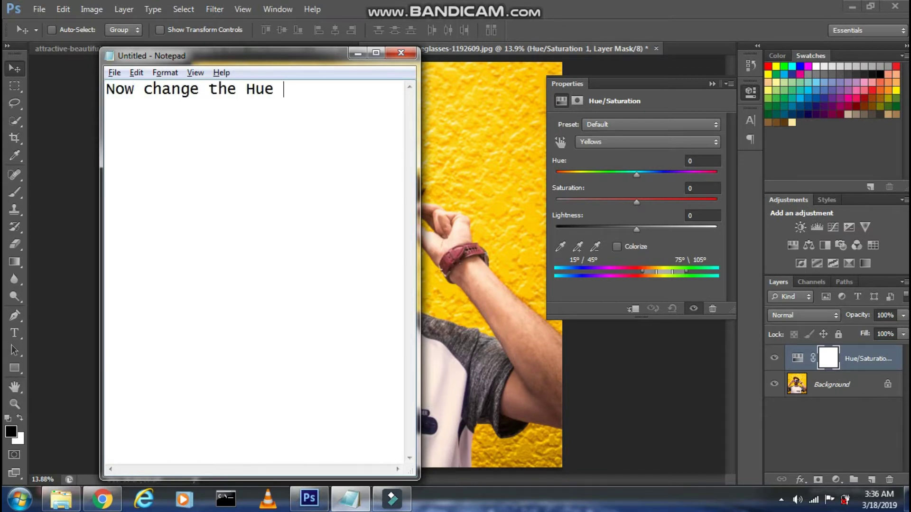
text(and saturation an)
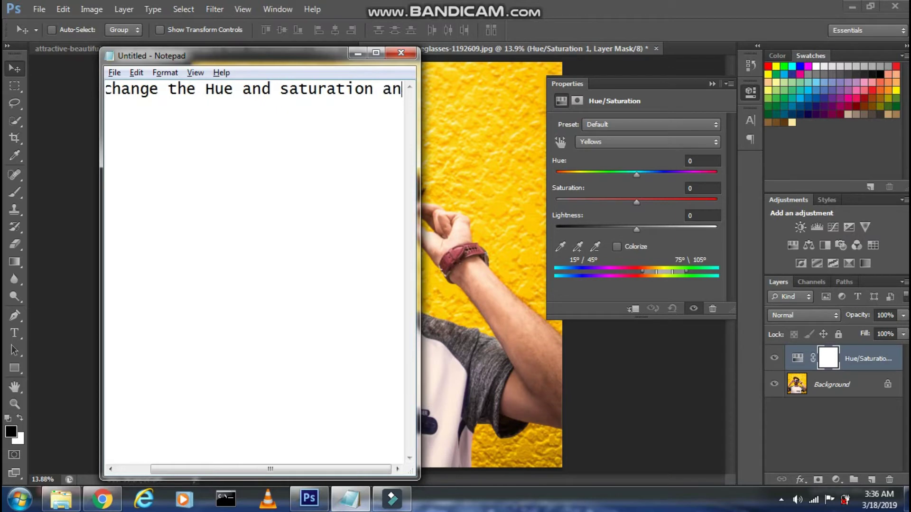
text(d lightness to change)
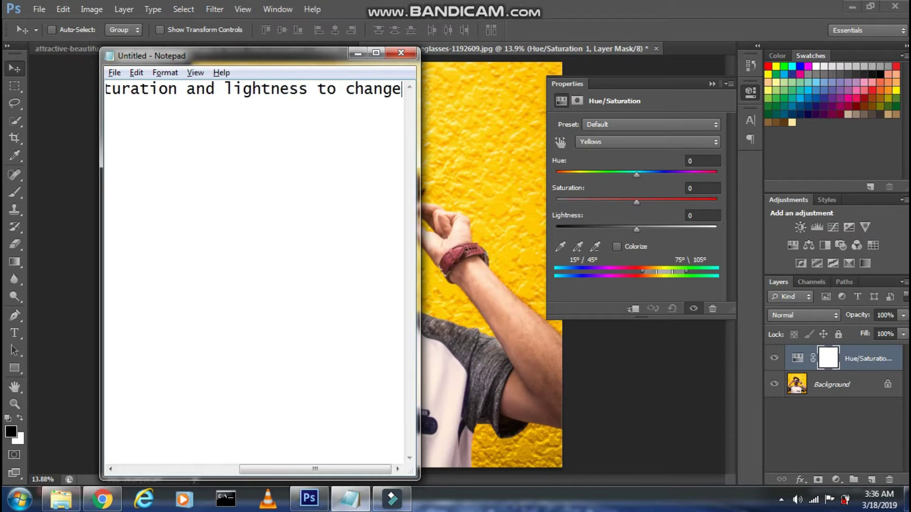
text( the color)
click(593, 380)
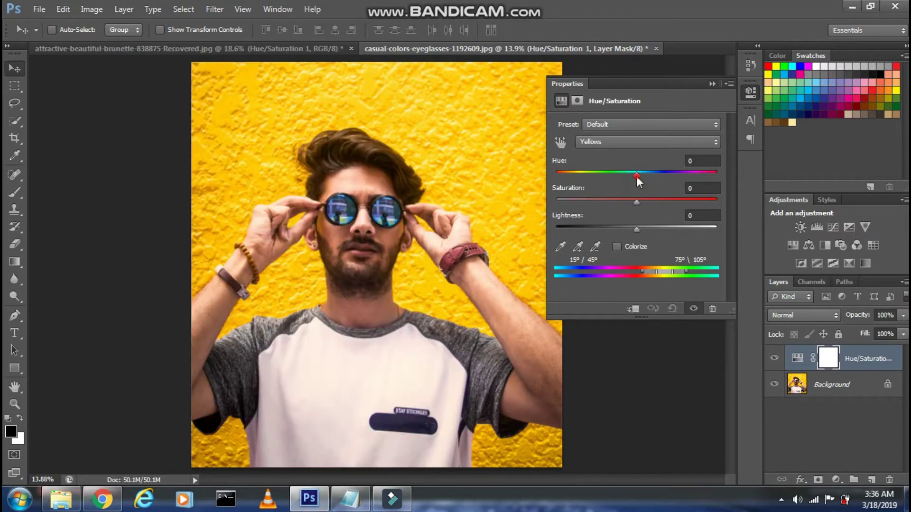
drag(636, 175, 601, 176)
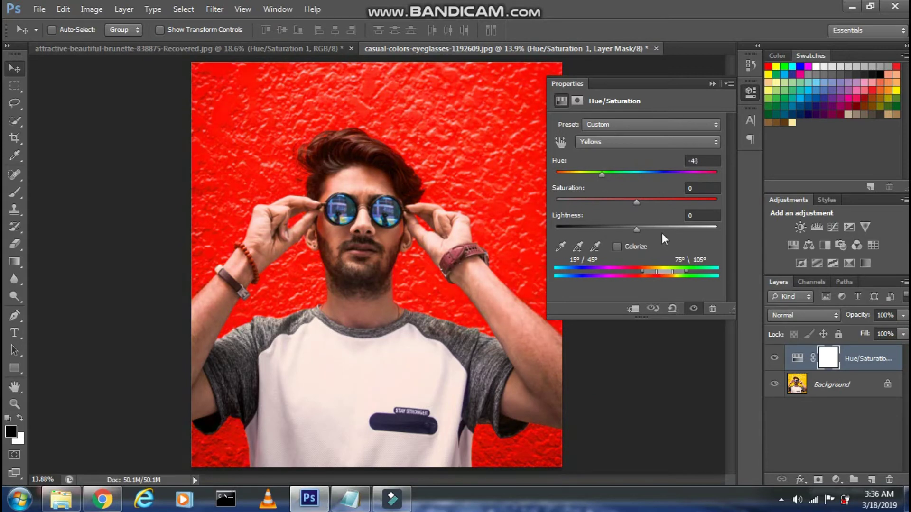
drag(636, 202, 607, 201)
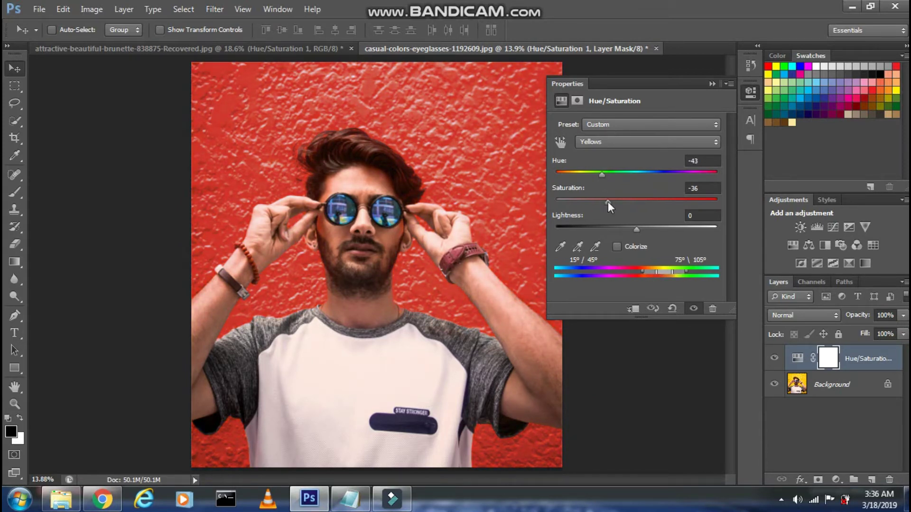
Note that the yellow t-shirt changed colour along with the background
click(349, 498)
click(242, 151)
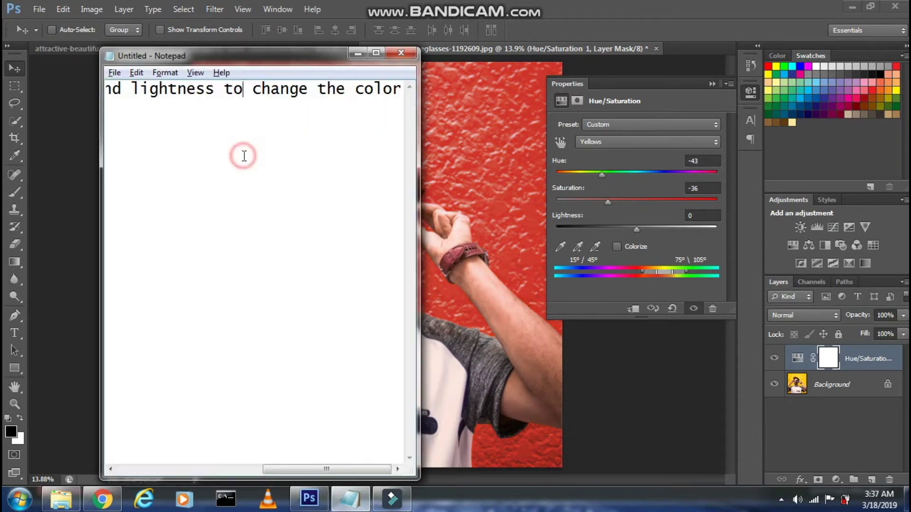
key(ctrl+a)
key(BackSpace)
text(So this wi)
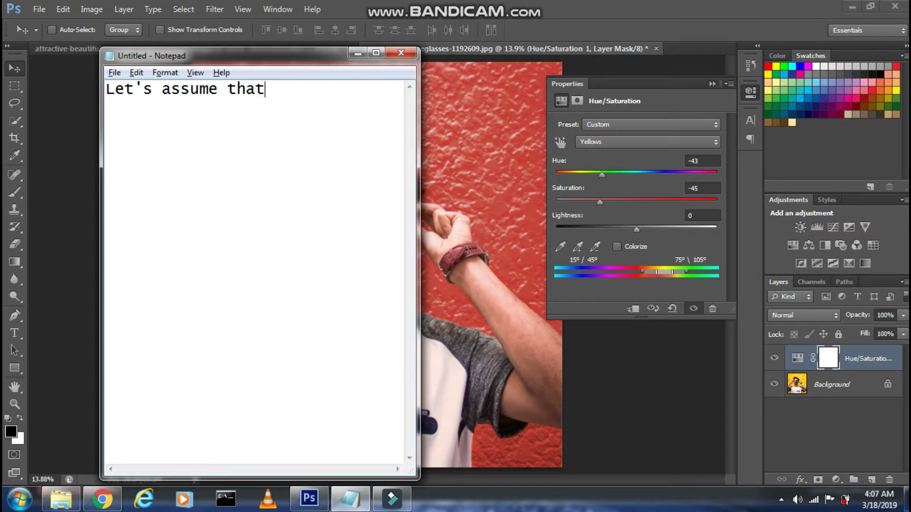
text(shirt also )
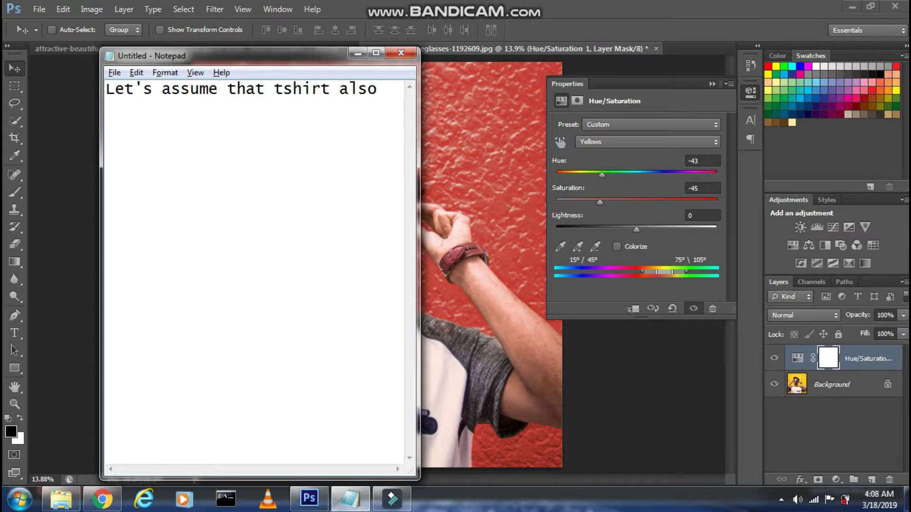
text(had yellow color )
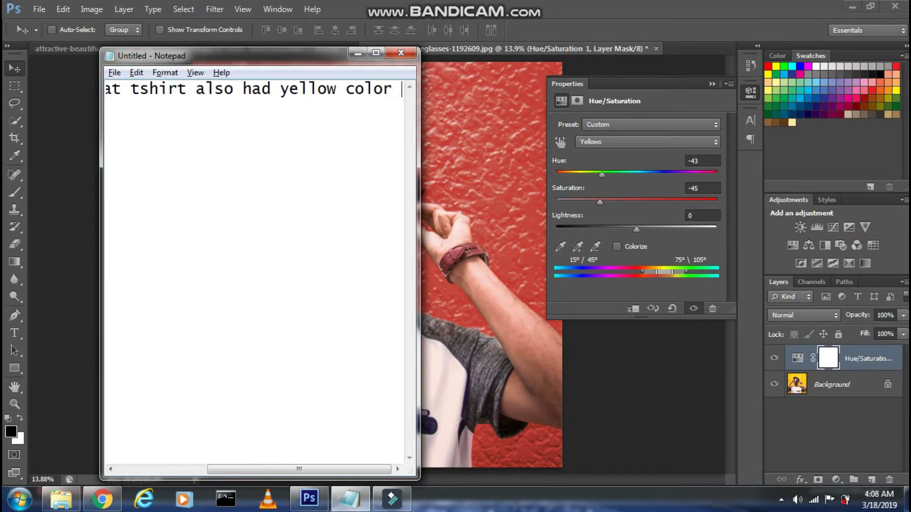
text(with the background , th)
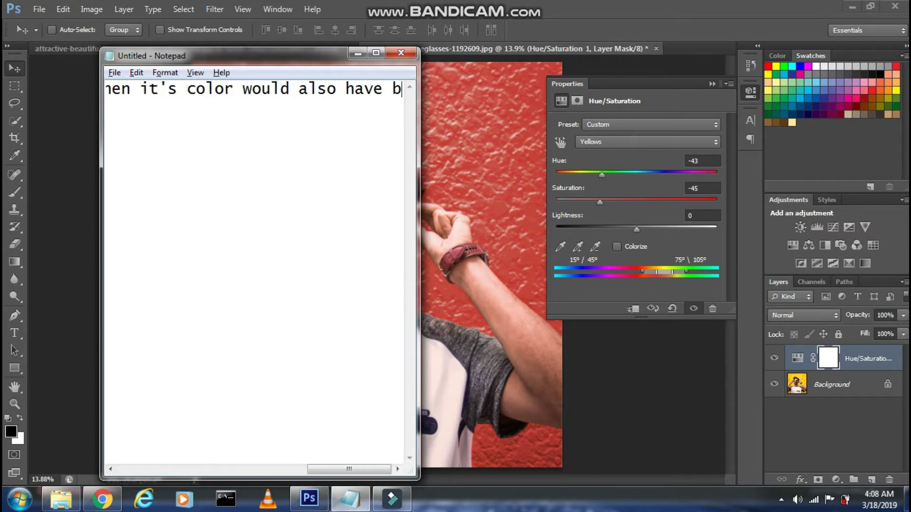
text(een changed along with the backg)
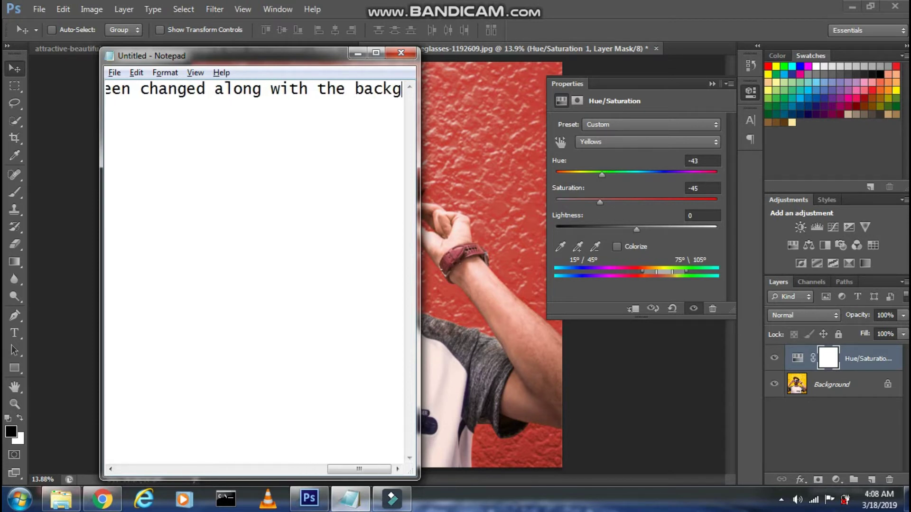
Note that Yellows in Master affects the t-shirt too; background-only change comes in method two
key(ctrl+a)
text(As)
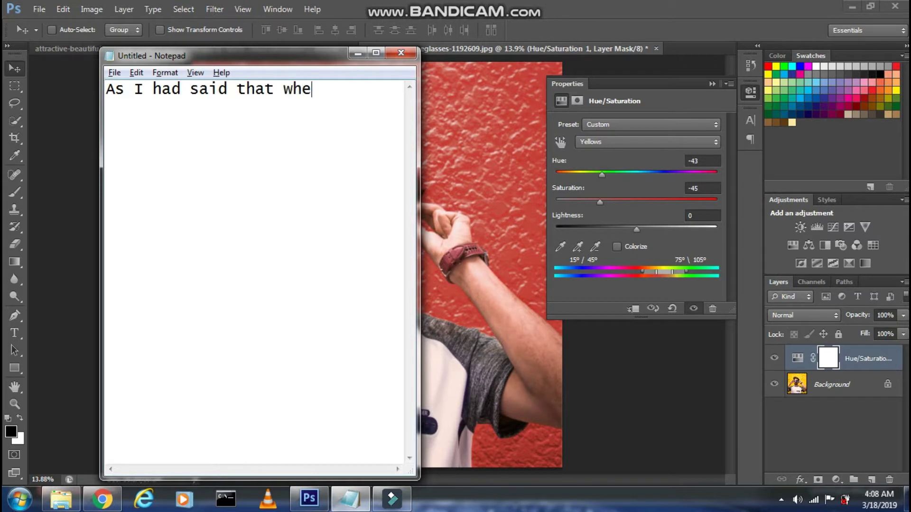
text(elect ye)
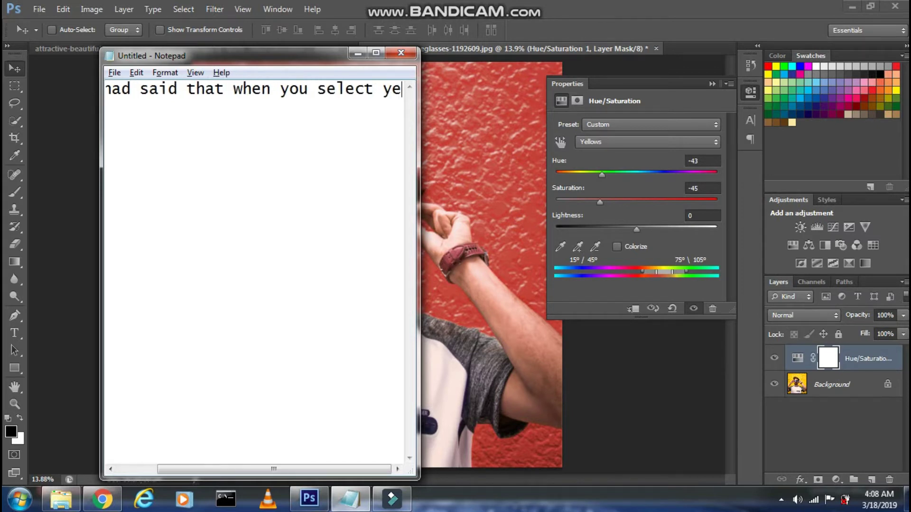
text(llows in the maste)
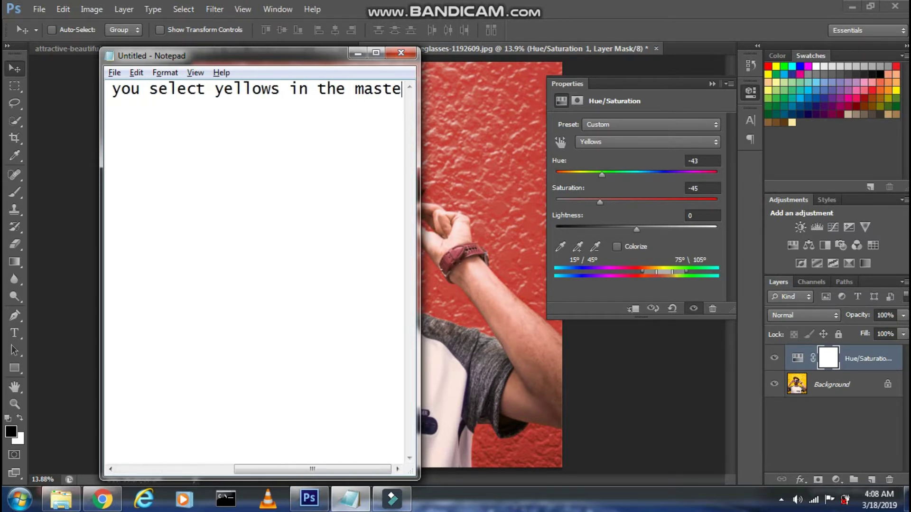
text(r tab it will sel)
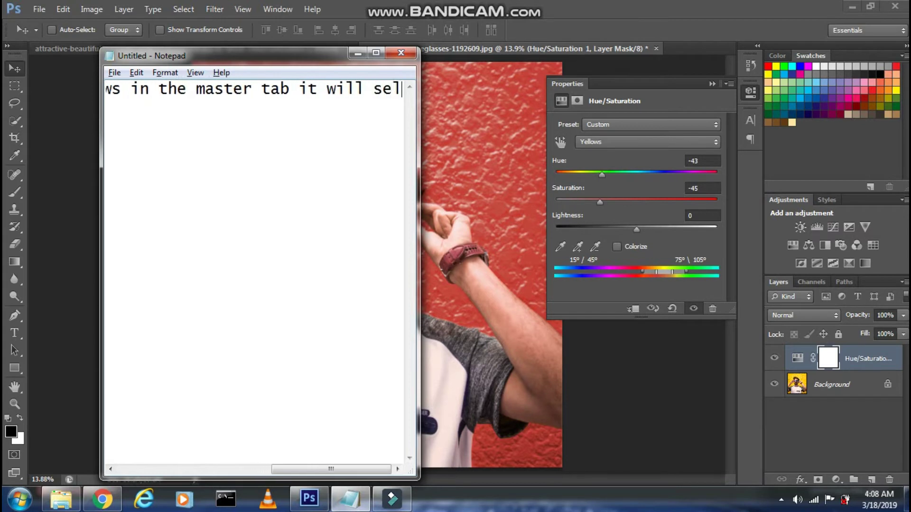
text(ect all the)
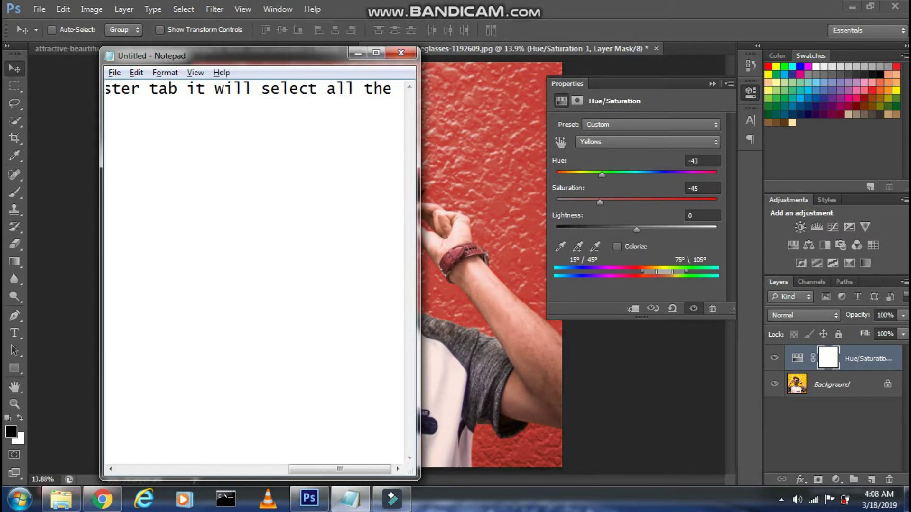
text(in the image)
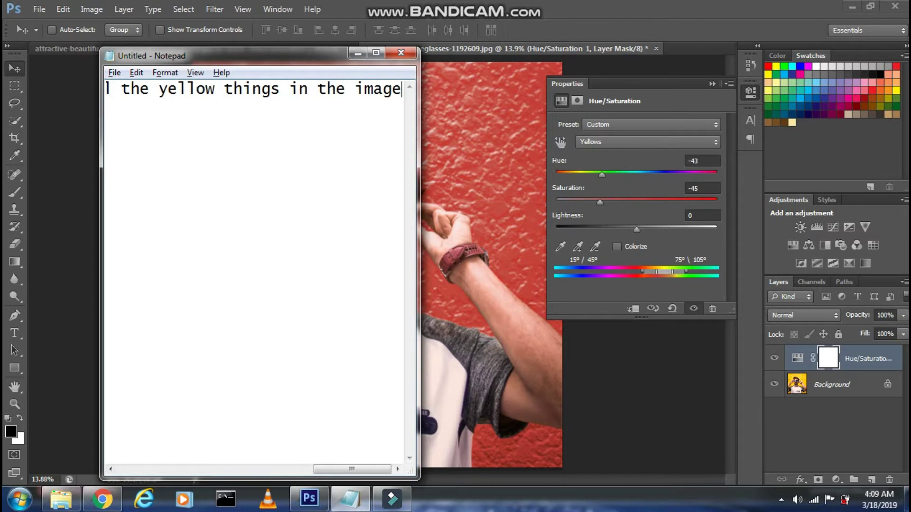
key(ctrl+a)
text(S)
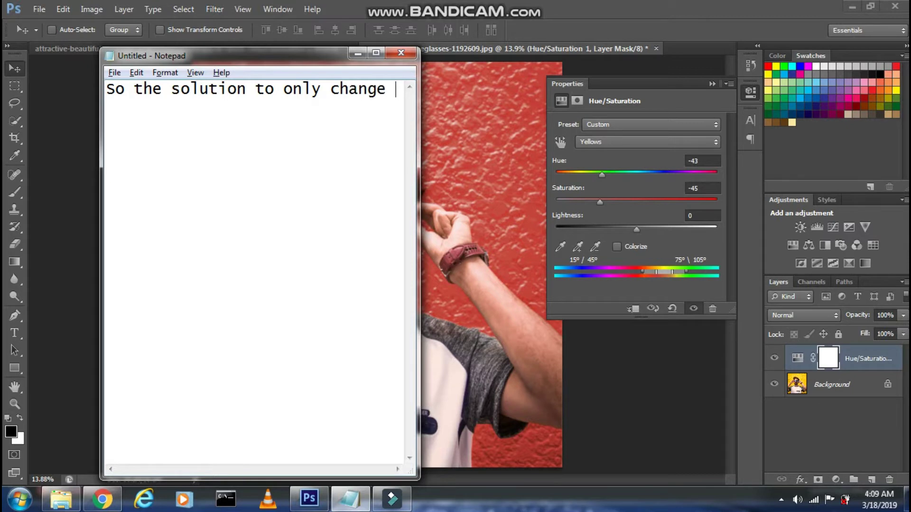
text(background color and )
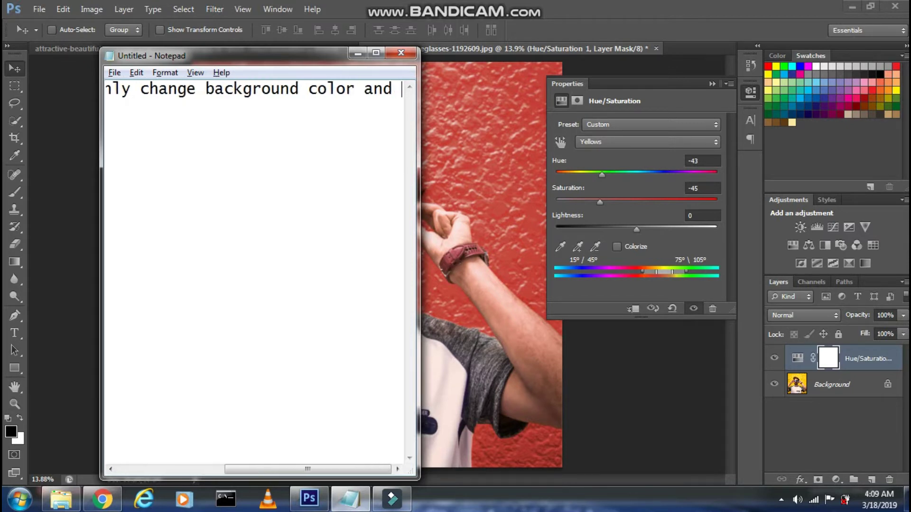
text(not that of tshirt wil)
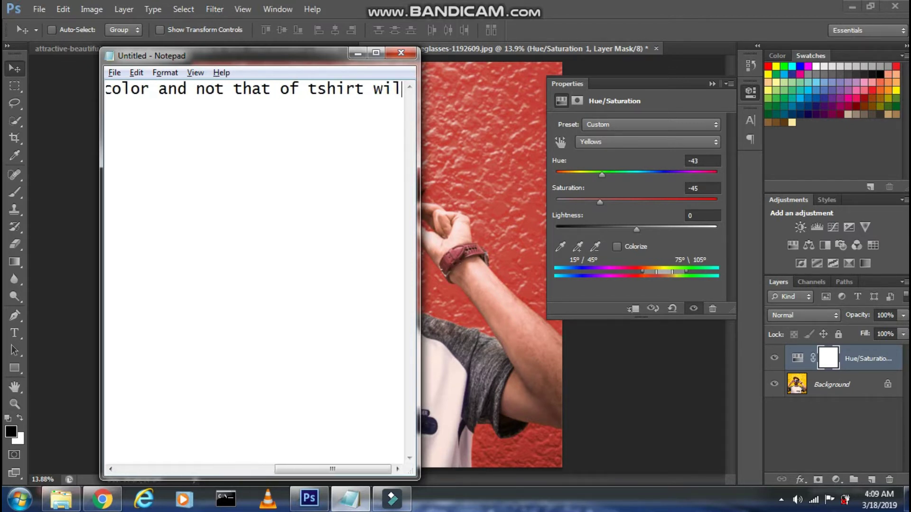
text( be shown during )
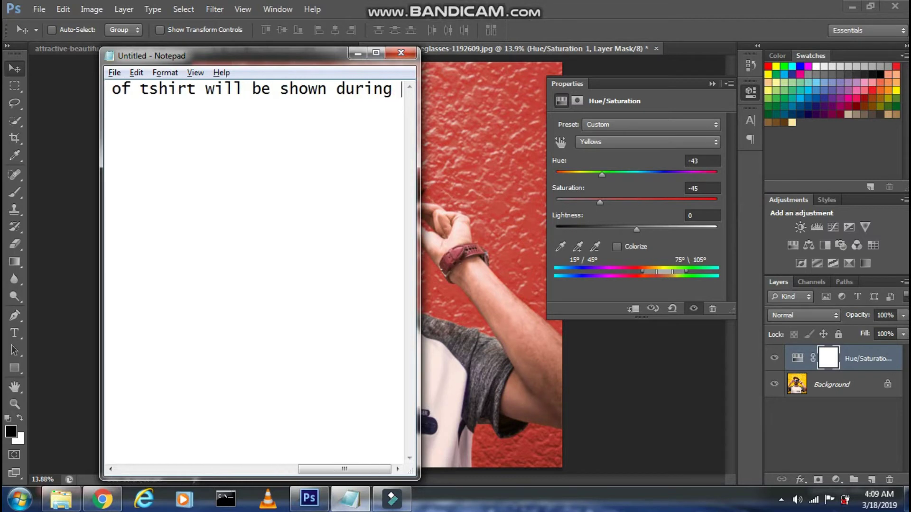
text(second method)
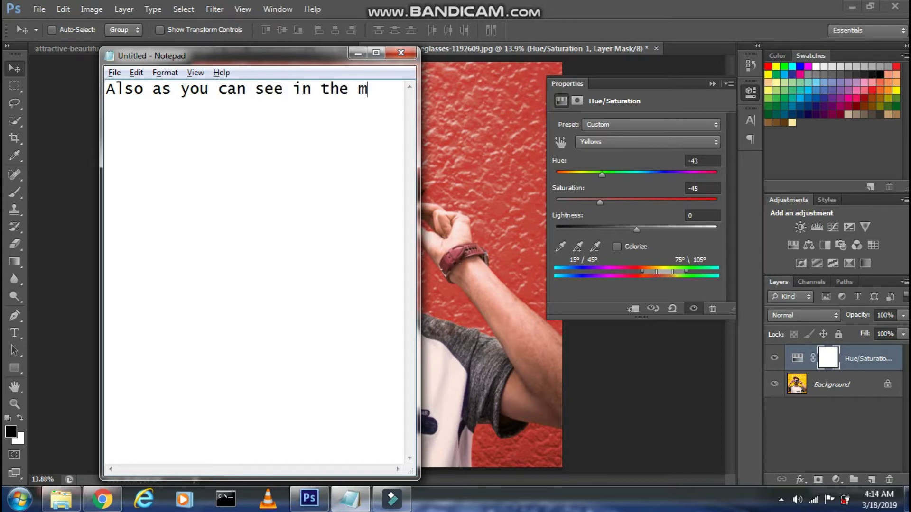
text(asters tab the colors ar)
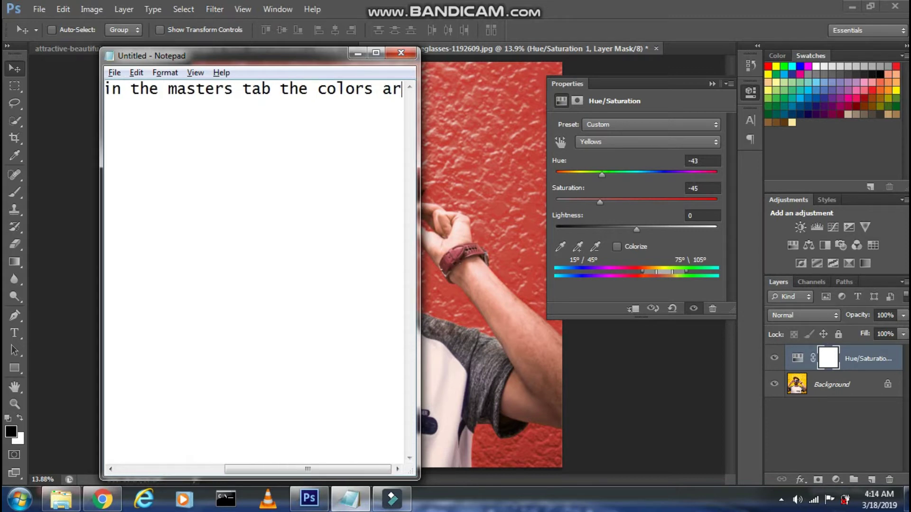
text(e limited)
Write notes introducing the second method and switch to the pink-background woman portrait
click(491, 338)
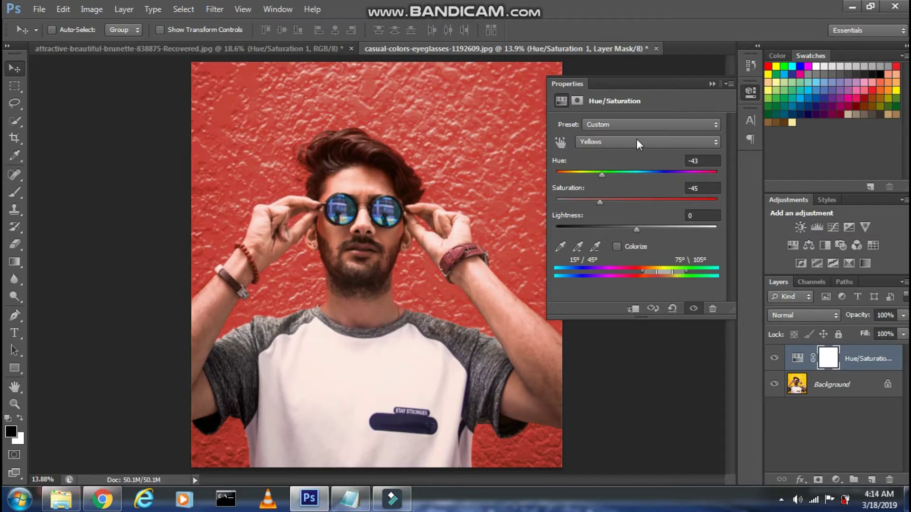
click(636, 142)
click(348, 498)
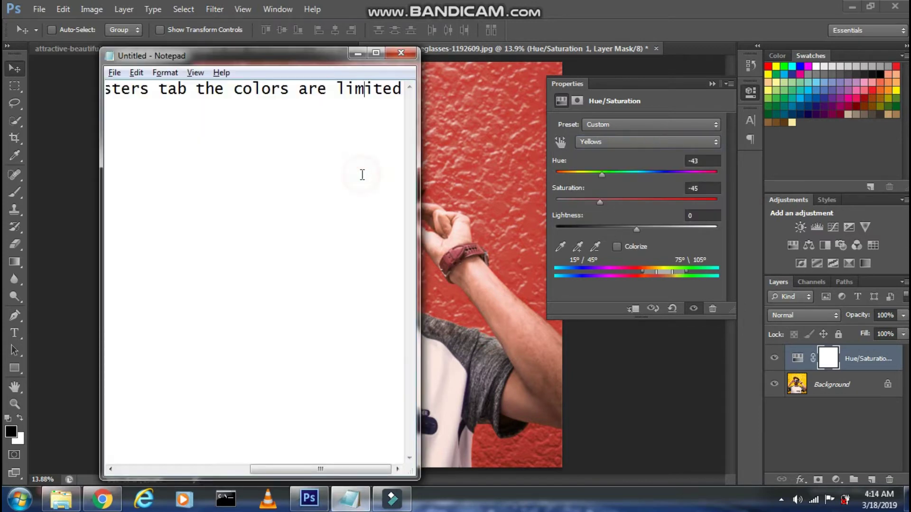
key(ctrl+a)
text(Now)
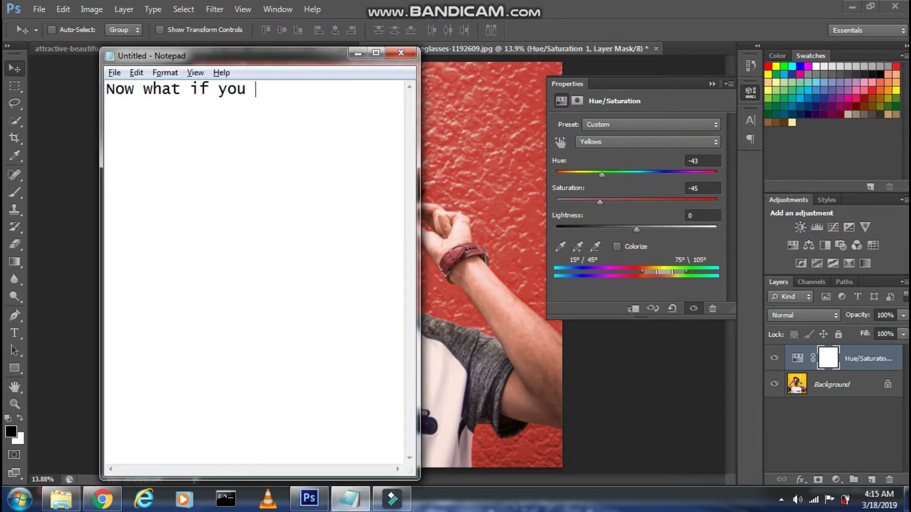
text(e the)
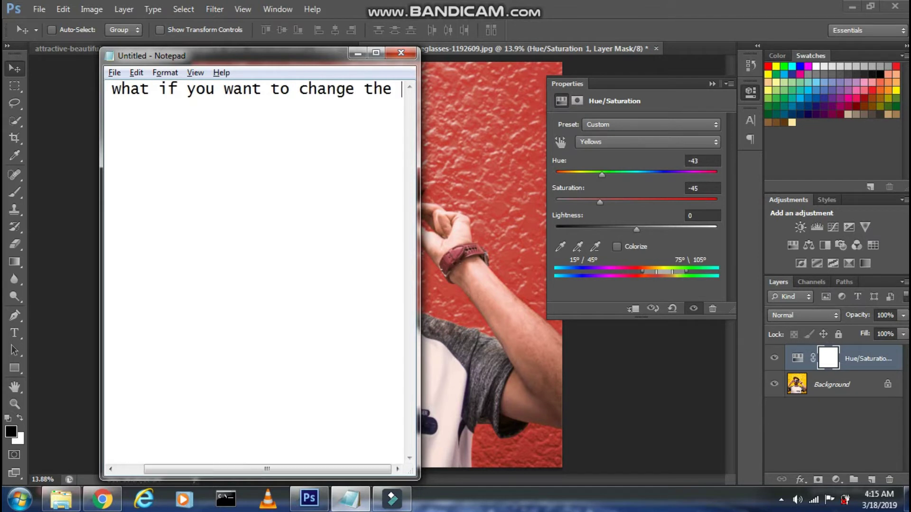
text( color of an obje)
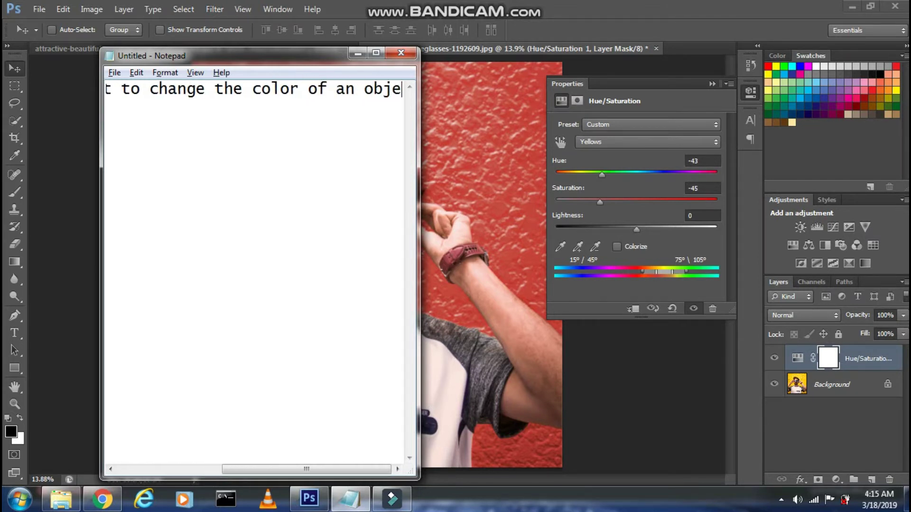
text(ct which has co)
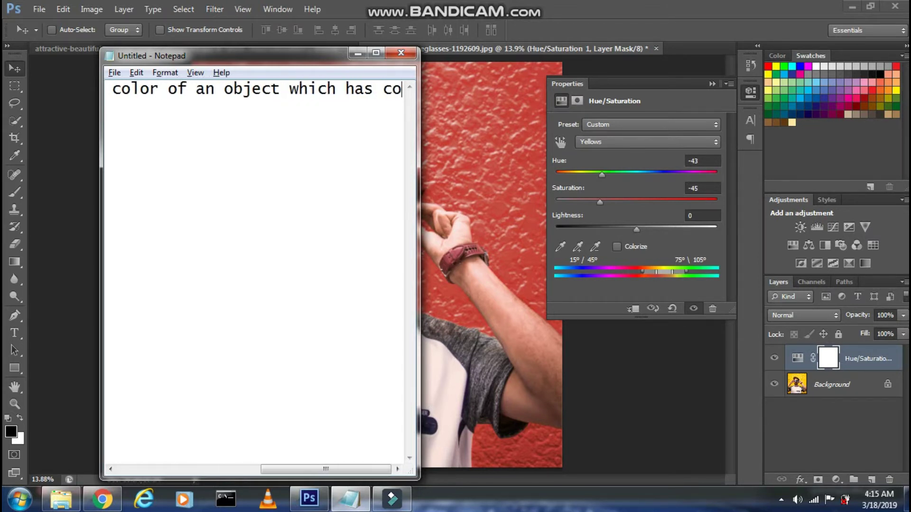
text(lor different from the )
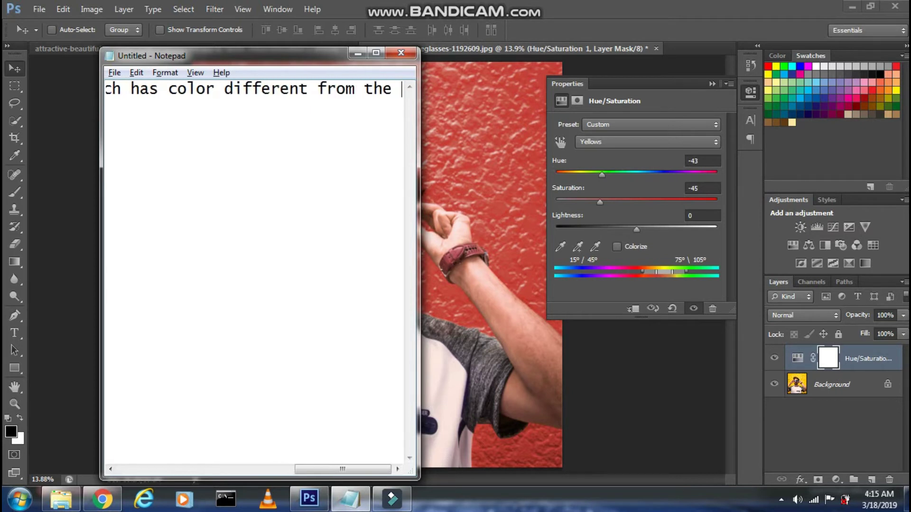
text(color spec)
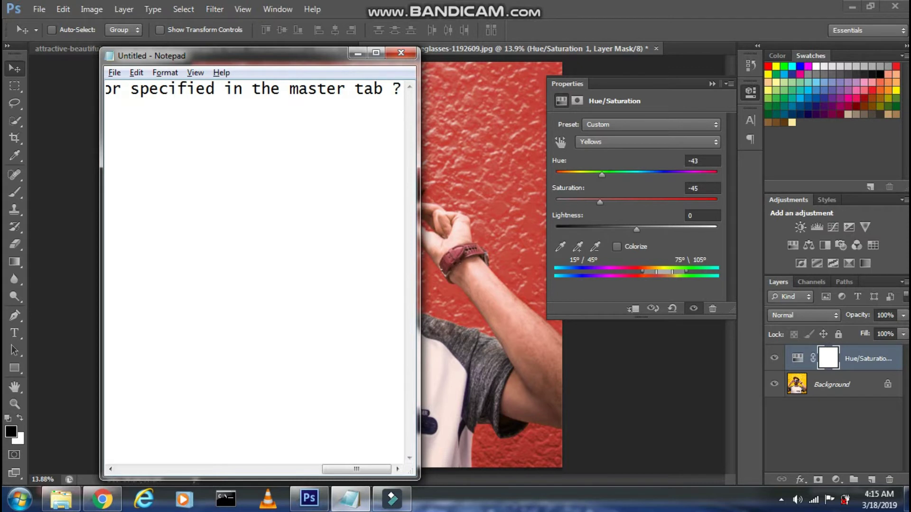
key(ctrl+a)
text(S)
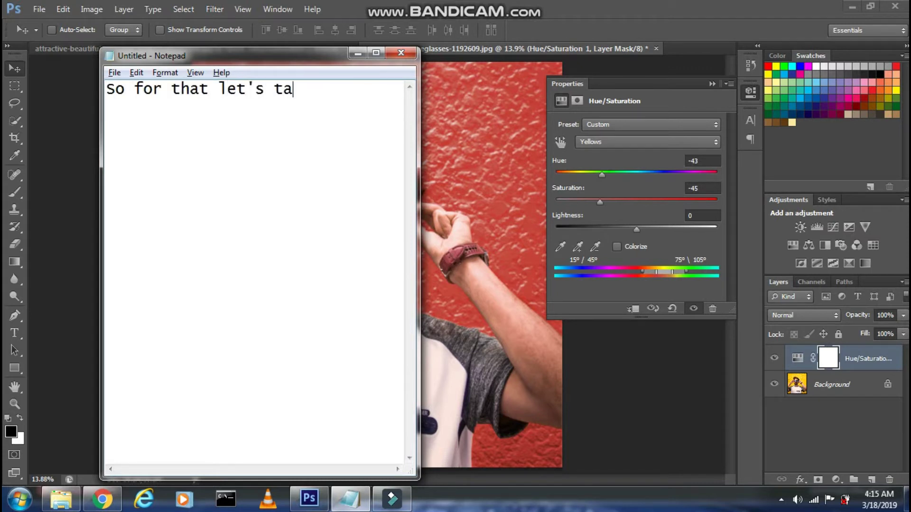
text(new image an)
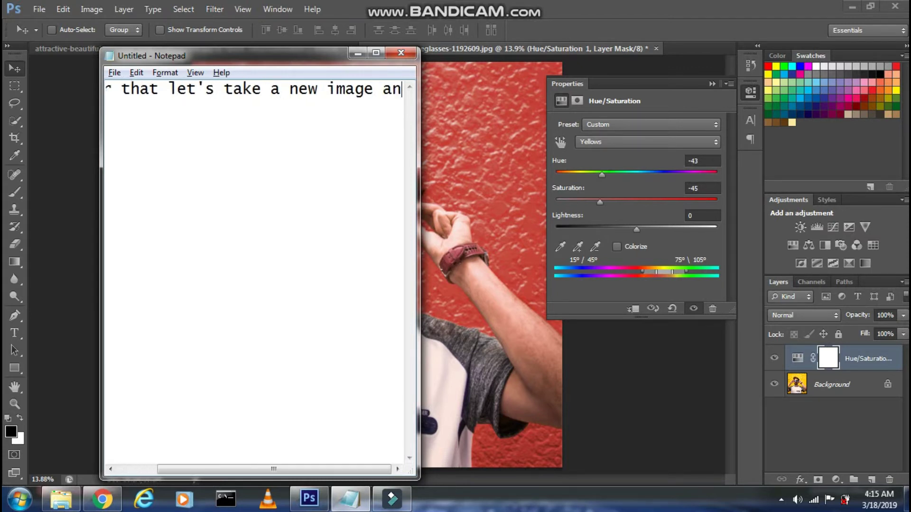
text(d start with the)
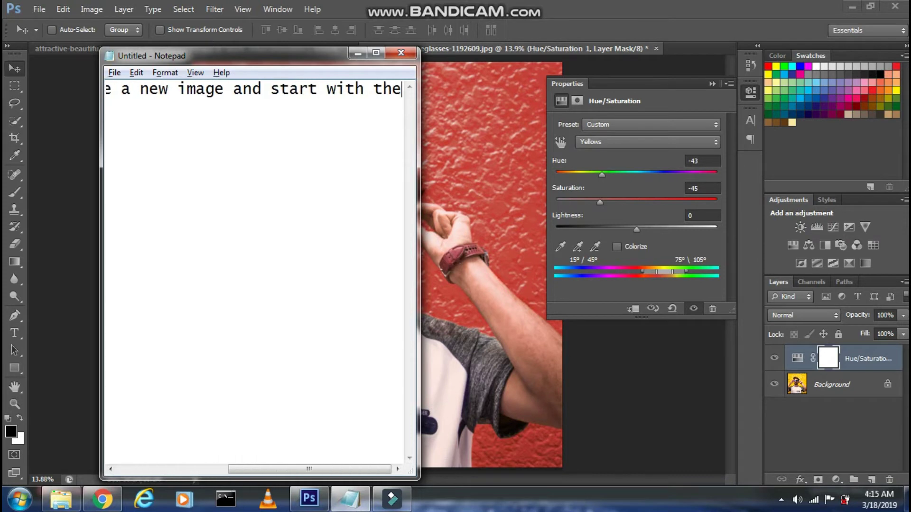
text( second method)
key(ctrl+a)
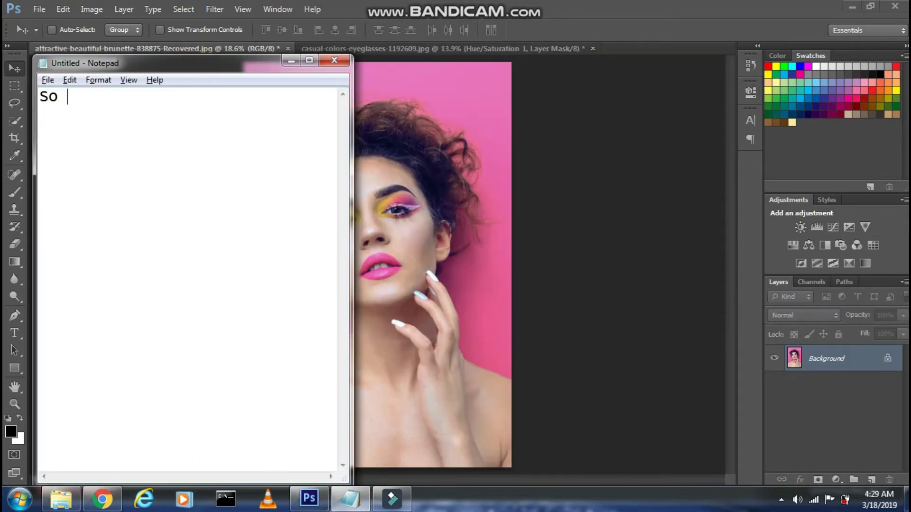
text(this is my sec)
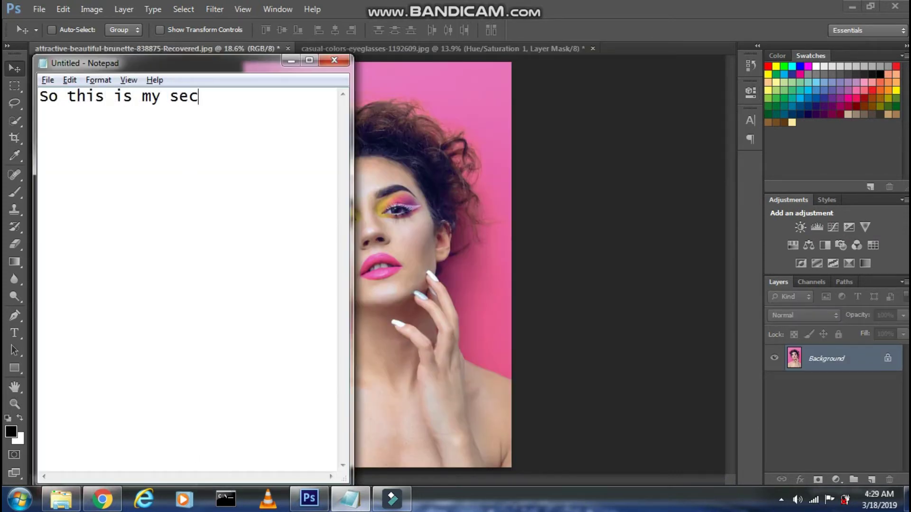
text(over he)
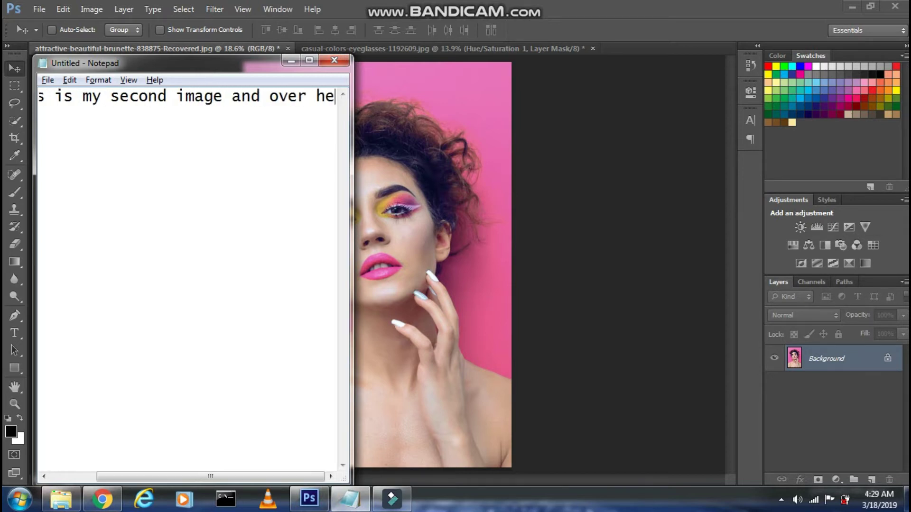
text(re also i am goin)
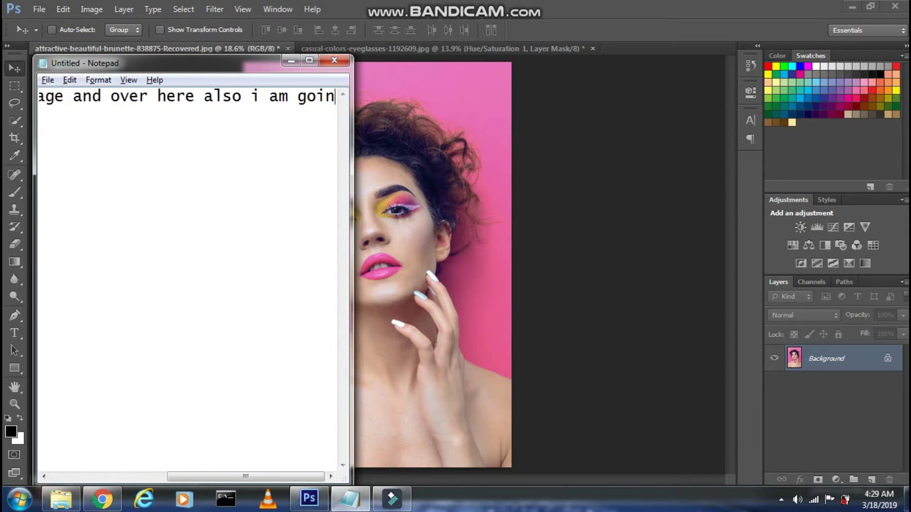
text(g to change the)
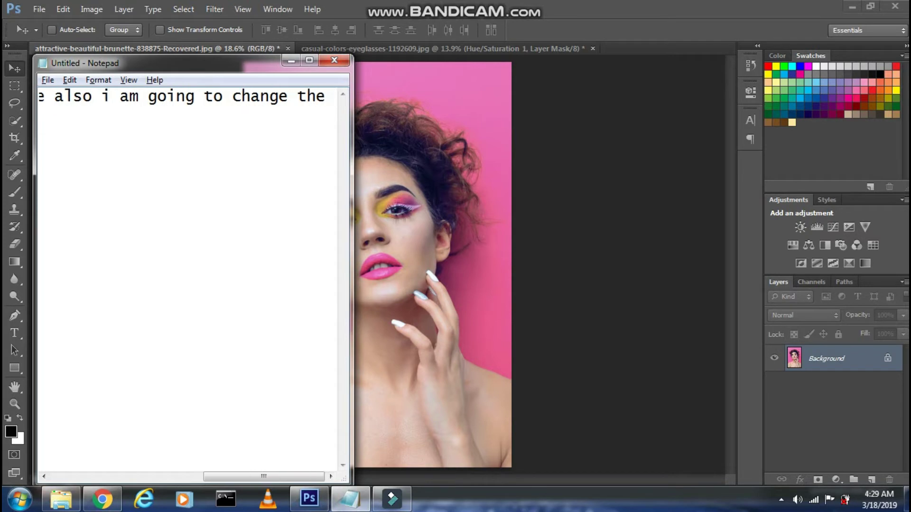
text( color of the backgr)
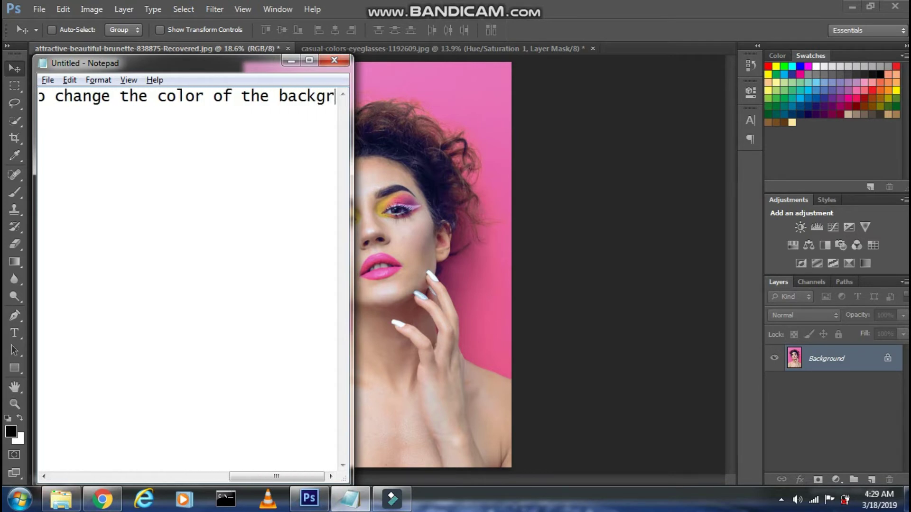
text(ound)
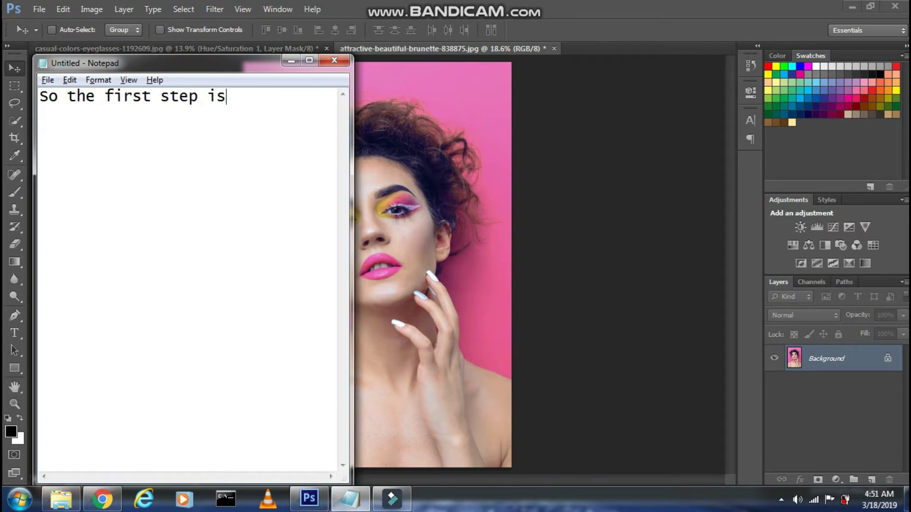
text( to click on create new l)
Add empty Layer 1 above the portrait background and note to use Select > Color Range
text(ayer)
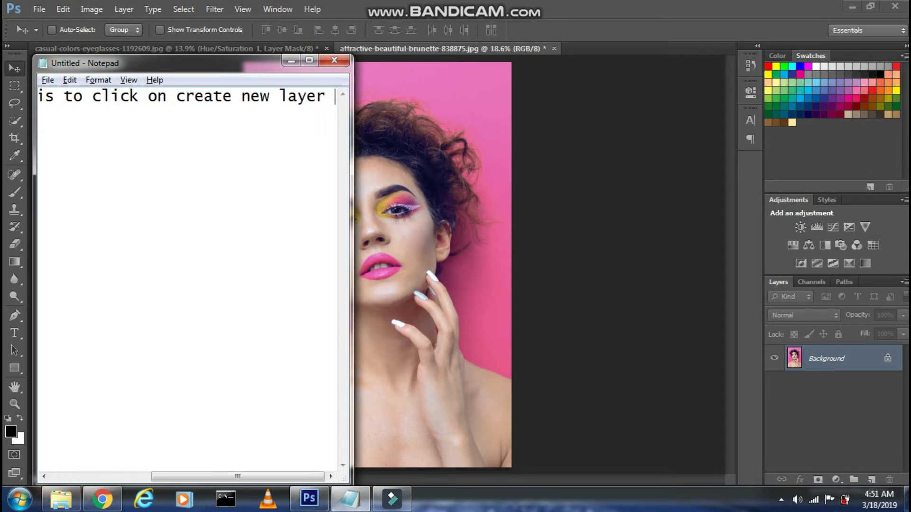
text( icon)
click(805, 468)
click(874, 482)
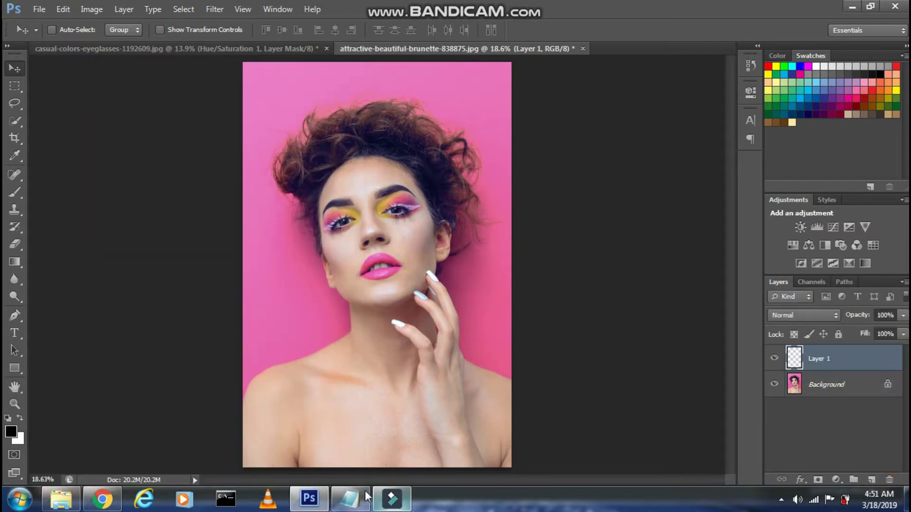
click(350, 499)
key(ctrl+a)
key(BackSpace)
text(Then go to S)
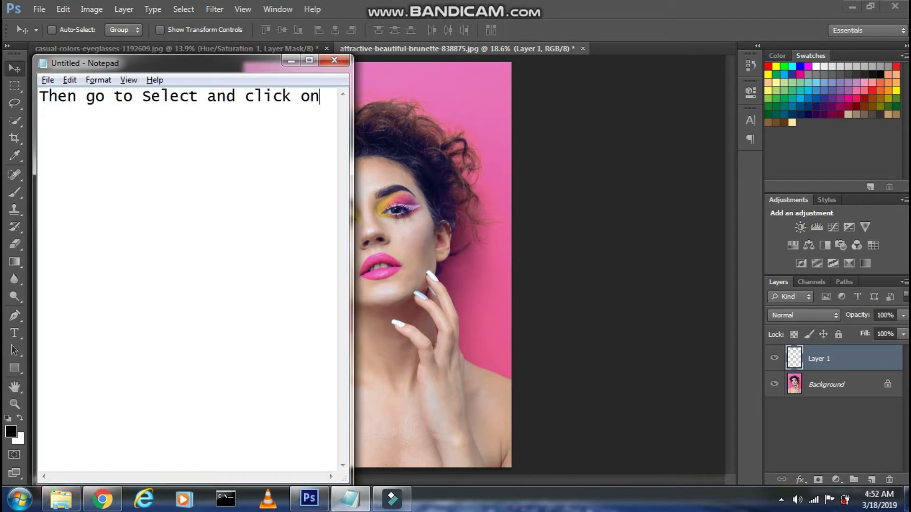
text( Color range over t)
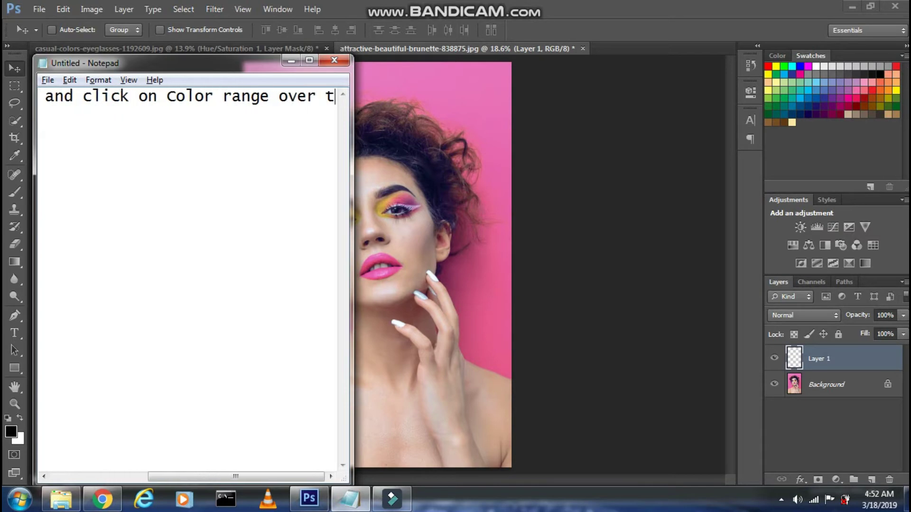
text(here)
Open Select > Color Range and note to use the dropper on the area to recolour
click(291, 60)
click(183, 9)
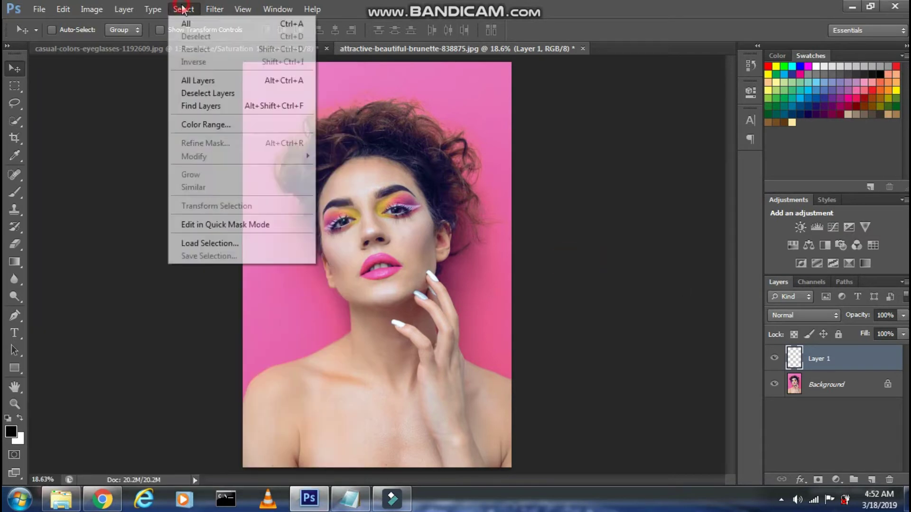
click(197, 127)
click(349, 498)
key(ctrl+a)
key(BackSpace)
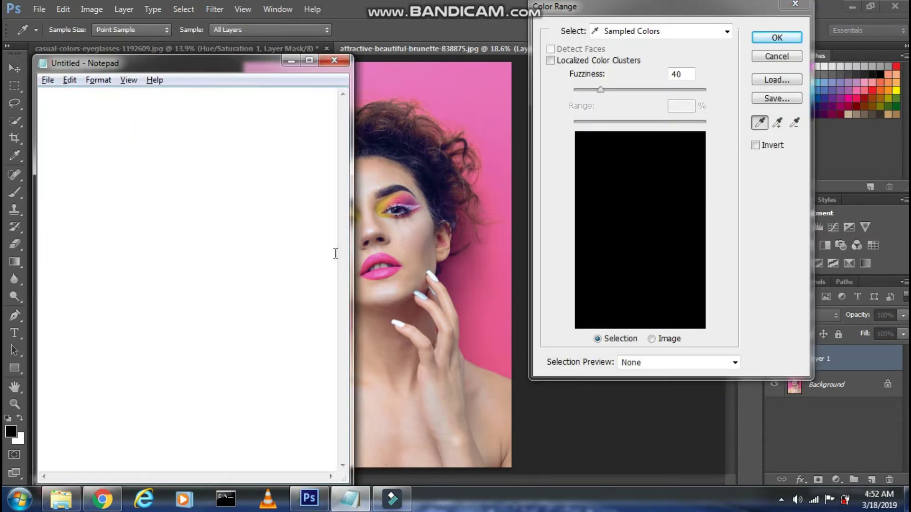
text(Now using the dropper click on)
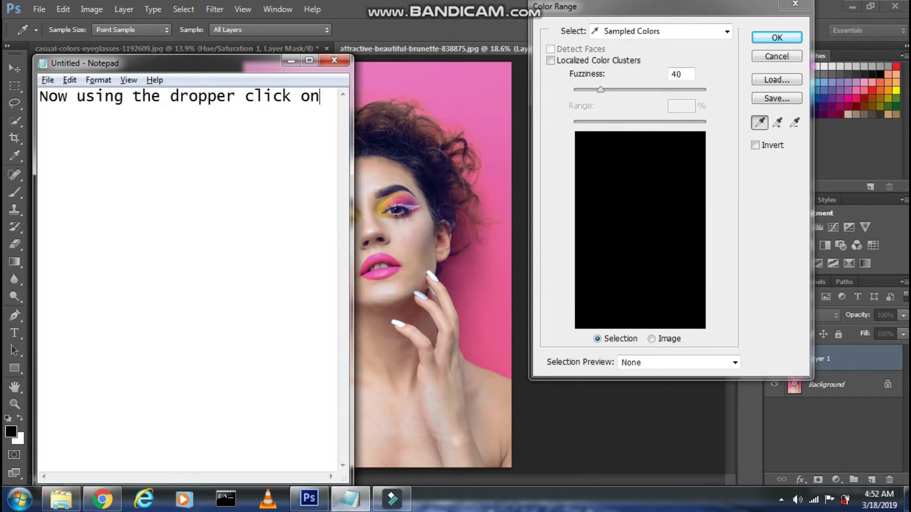
text( the area whose )
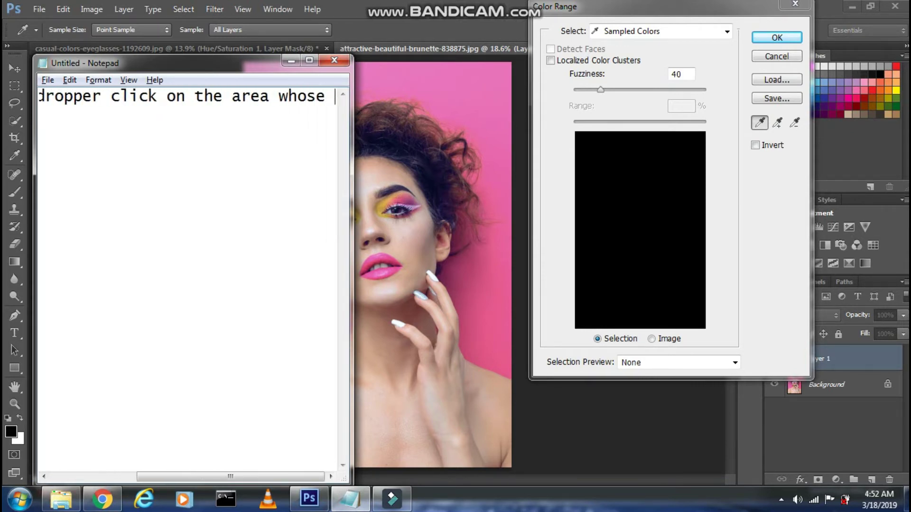
text(color you h)
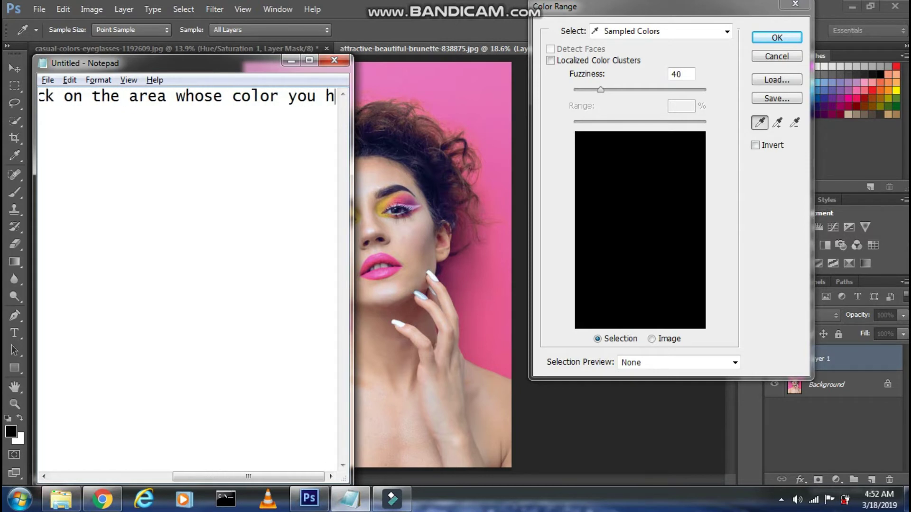
text(ave to change)
Sample the pink background and note that similar colours get selected
click(393, 91)
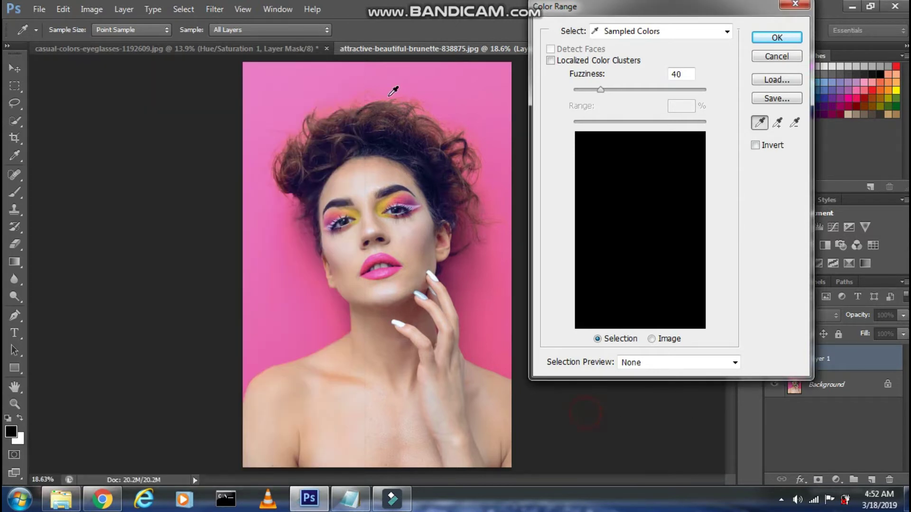
click(271, 83)
click(349, 499)
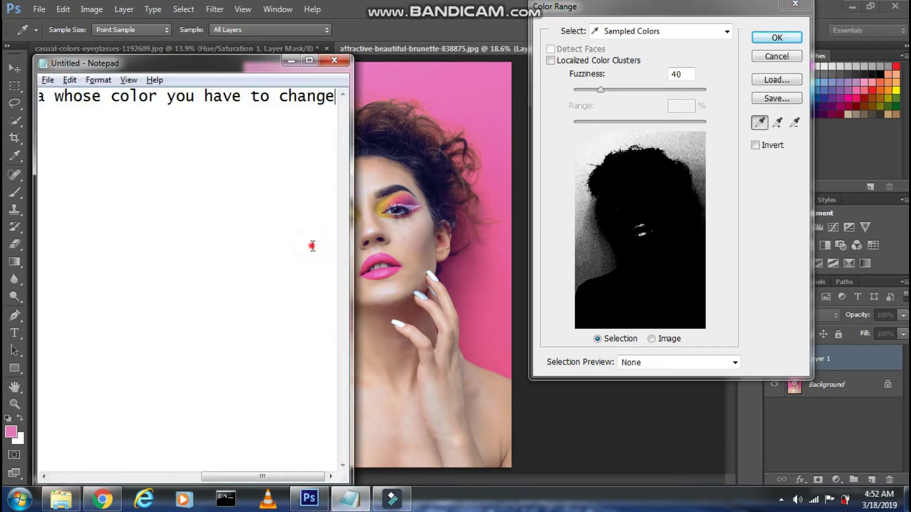
key(ctrl+a)
key(BackSpace)
text(so this will ma)
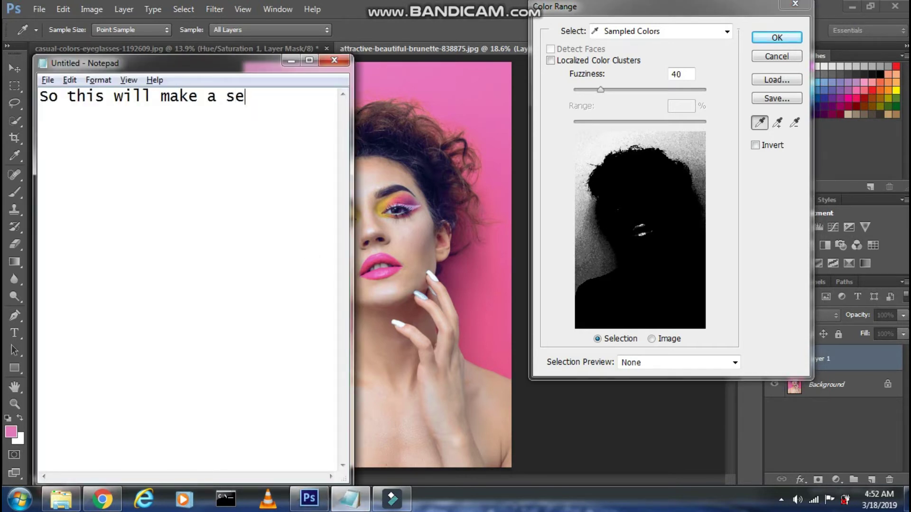
text(lection of the things )
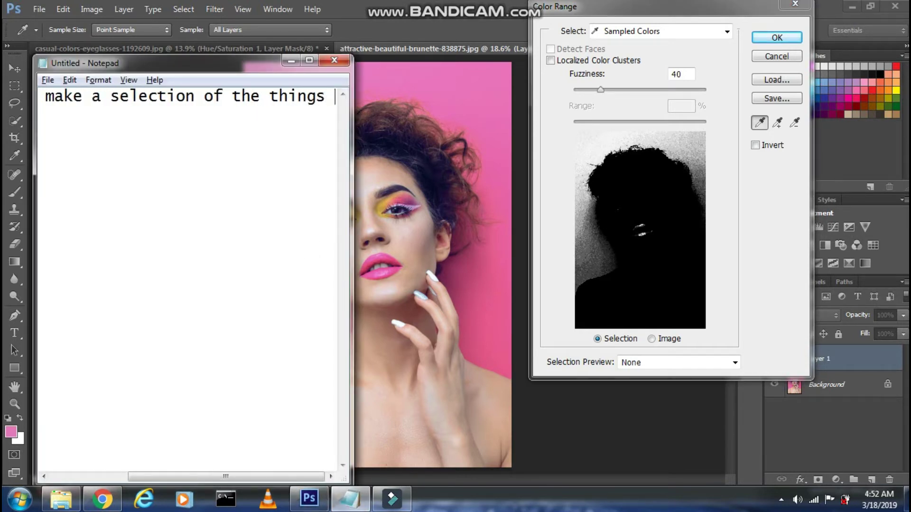
text(who has similar )
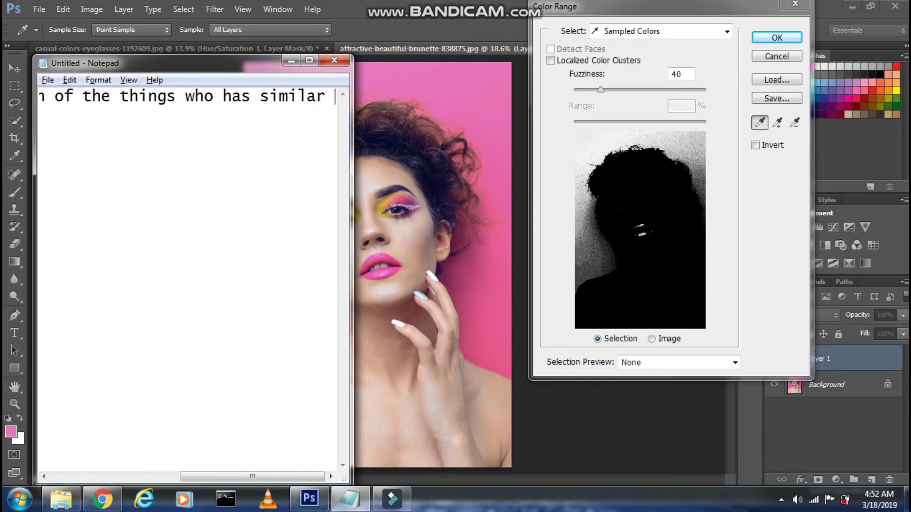
text(color)
key(ctrl+a)
text(An)
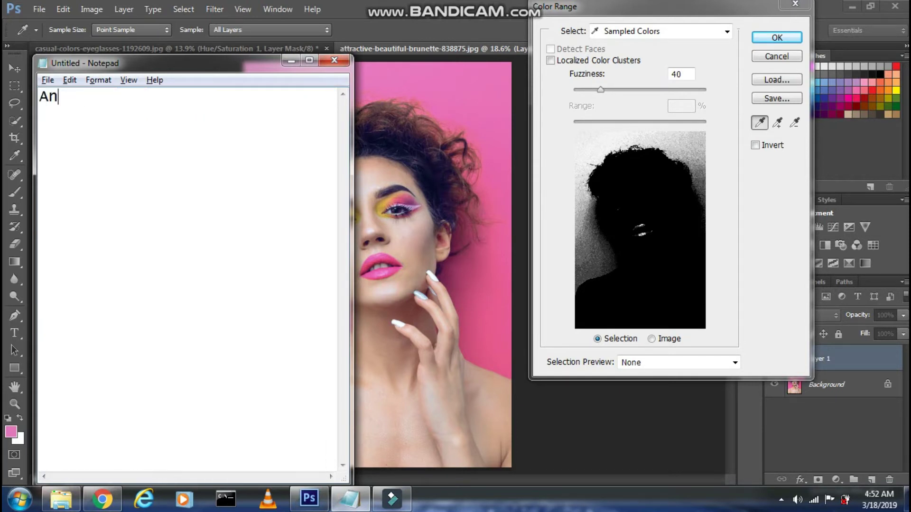
text(d now using plus dropper you)
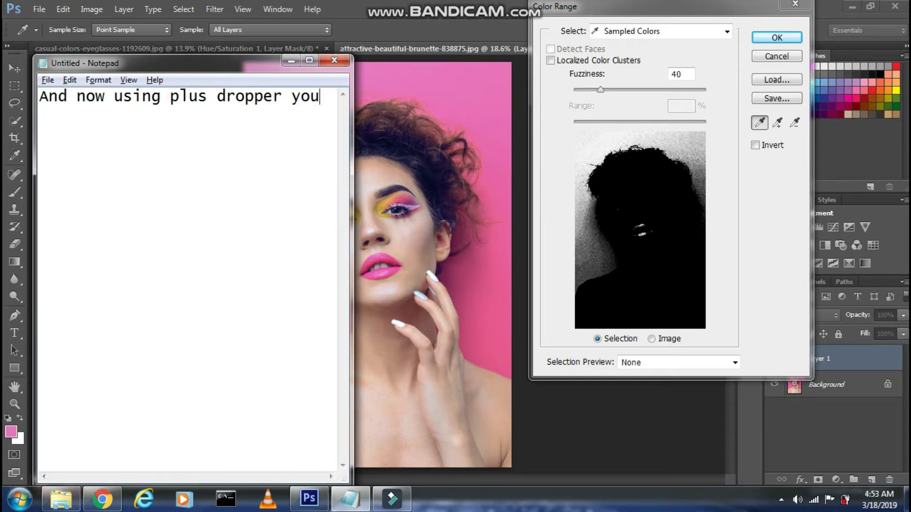
text( can make the )
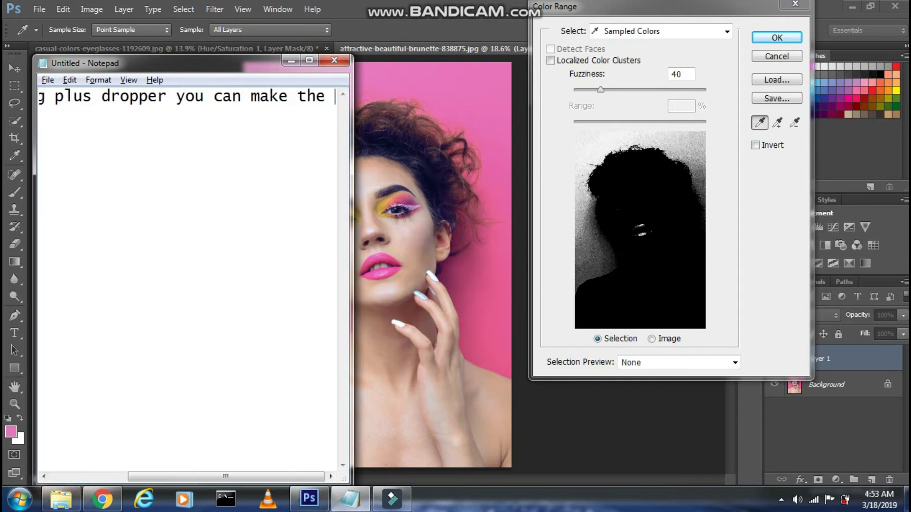
text(selection proper)
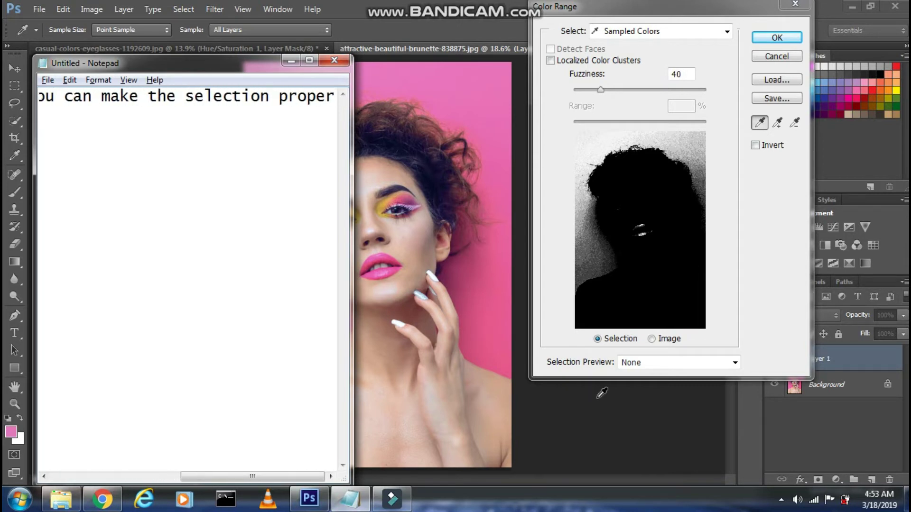
Add the remaining pink areas, including around the neck, with the Add to Sample eyedropper
click(529, 403)
click(777, 123)
click(469, 303)
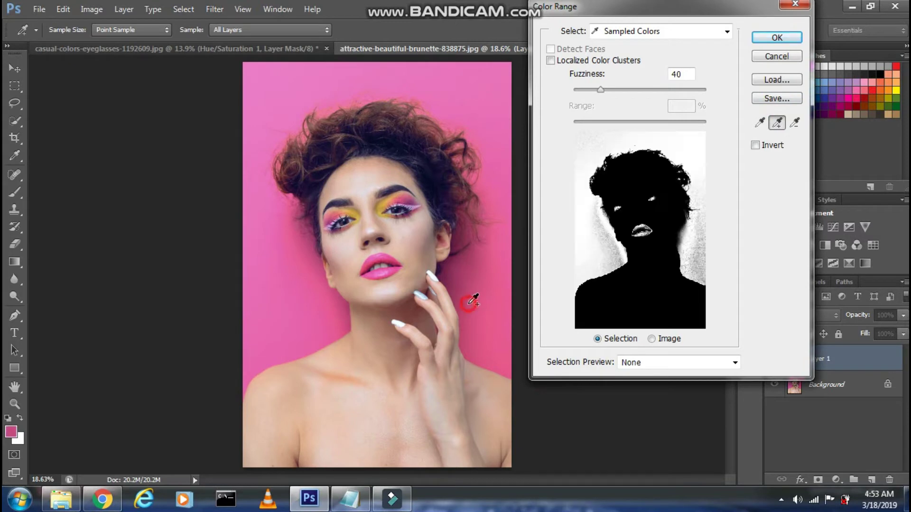
click(455, 284)
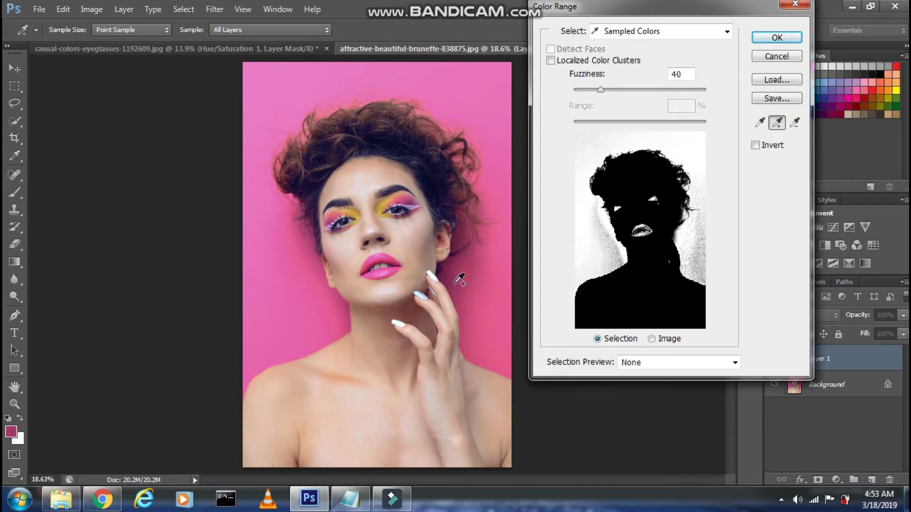
click(474, 303)
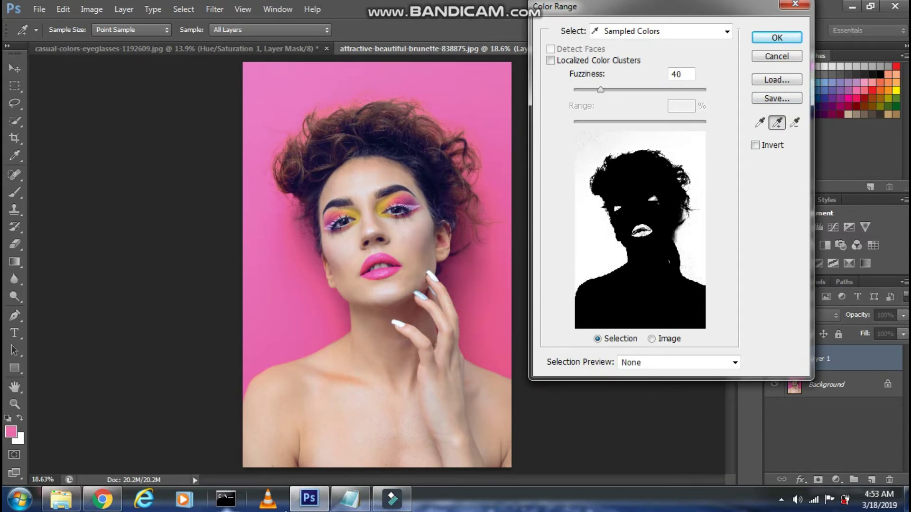
click(349, 498)
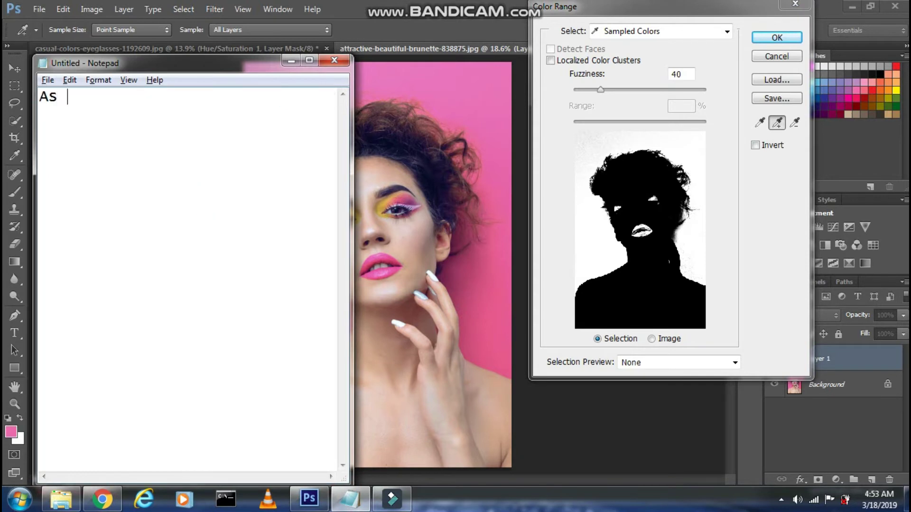
text(you can see the selection of)
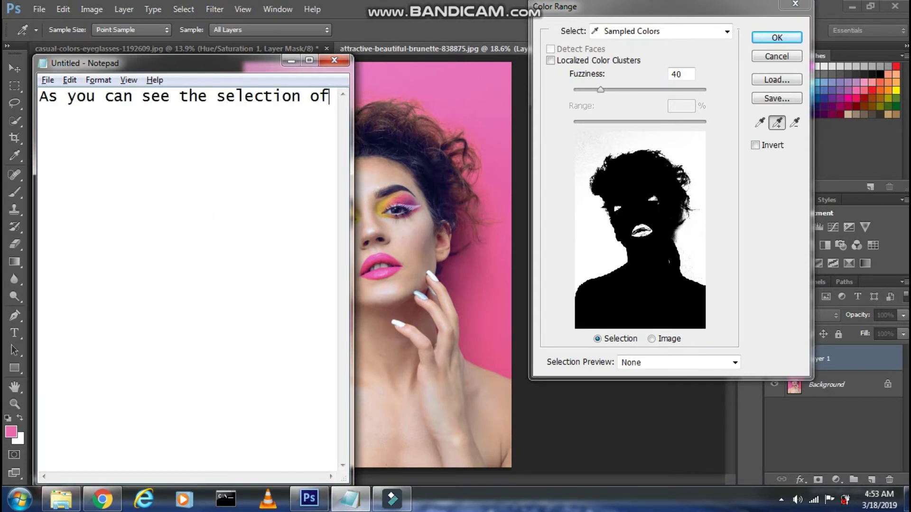
text( the background has )
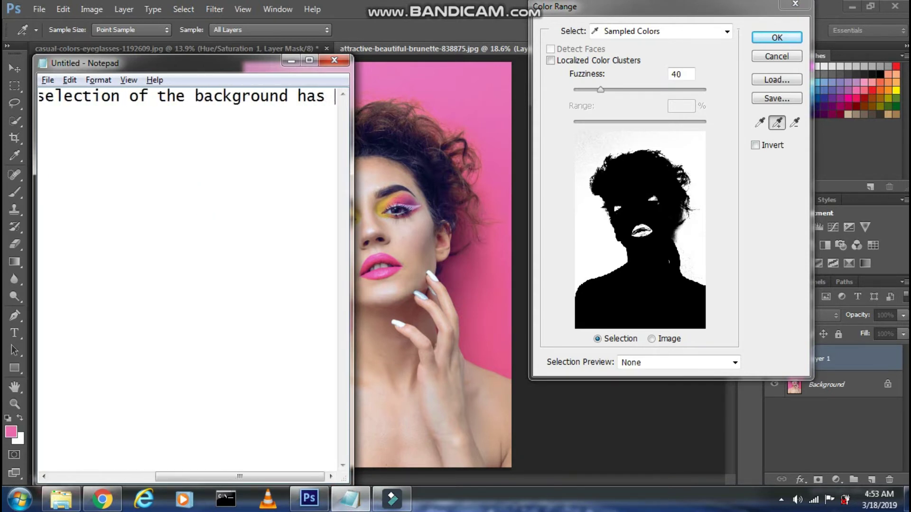
text(been done)
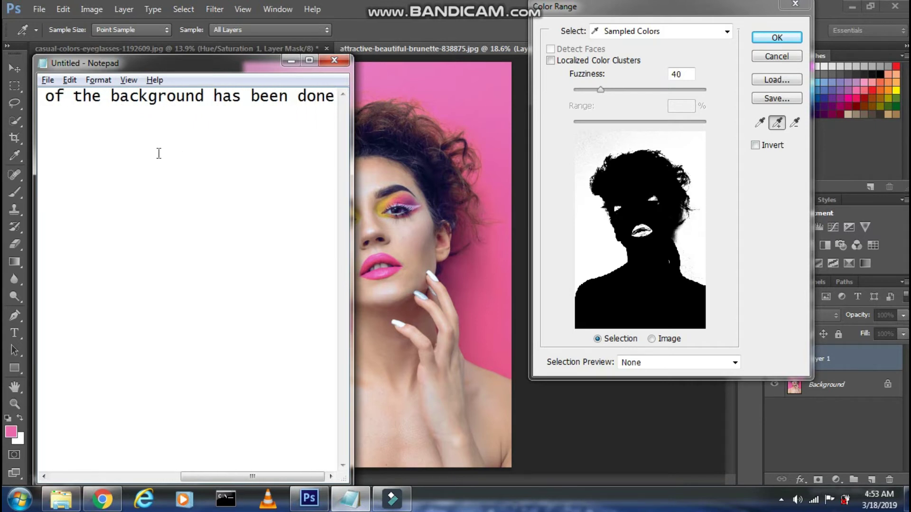
text(, so now press )
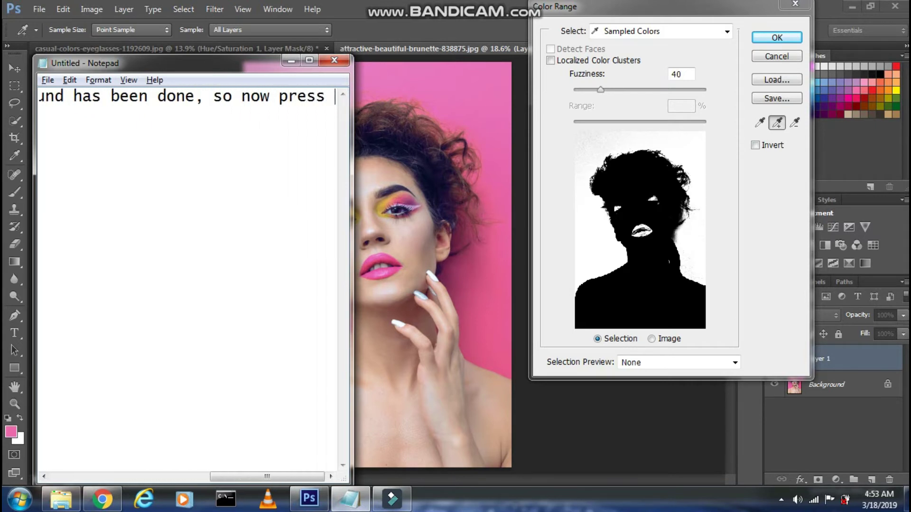
text(Ok)
click(535, 113)
Accept the Color Range selection and add a Hue/Saturation adjustment layer masked to it
click(776, 37)
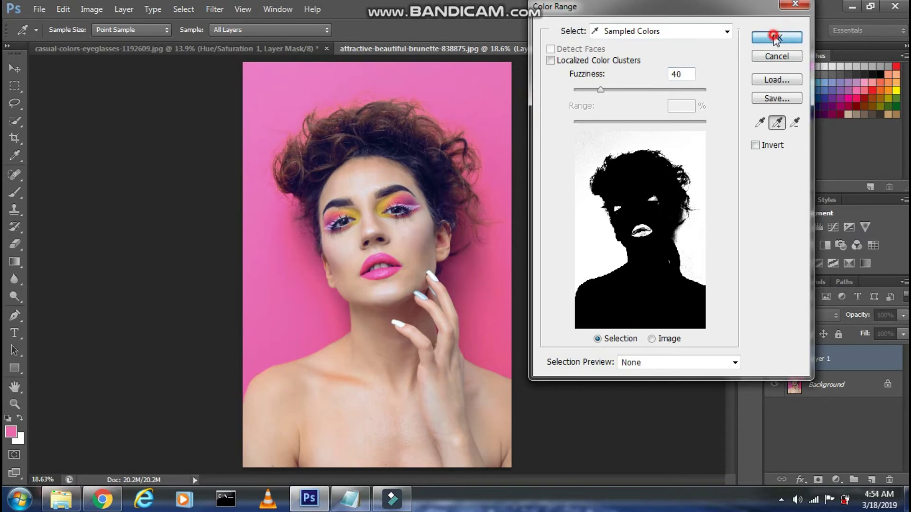
click(358, 504)
text(Now click on Create new fill)
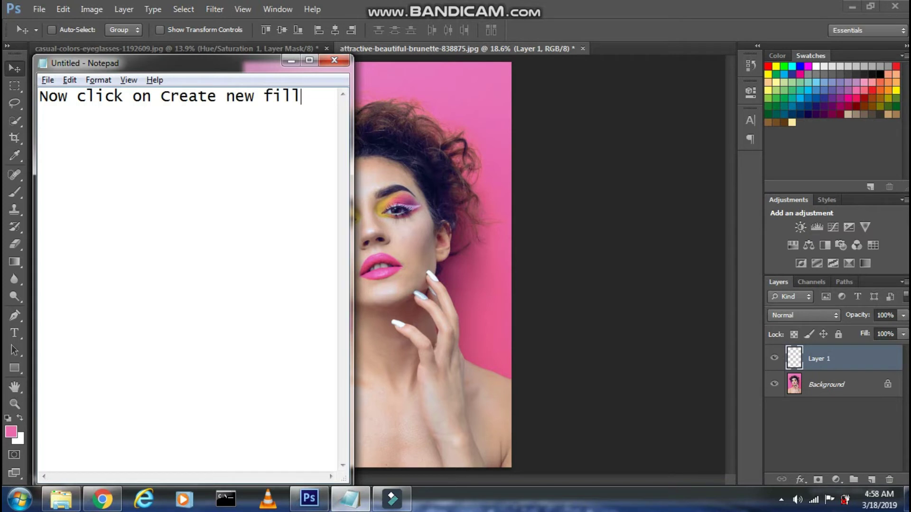
text(or adjust)
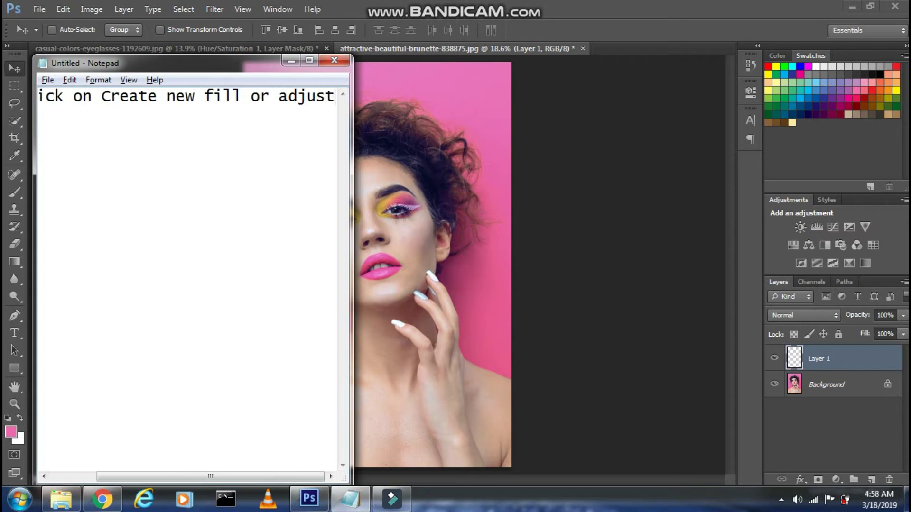
text(ment layer icon and )
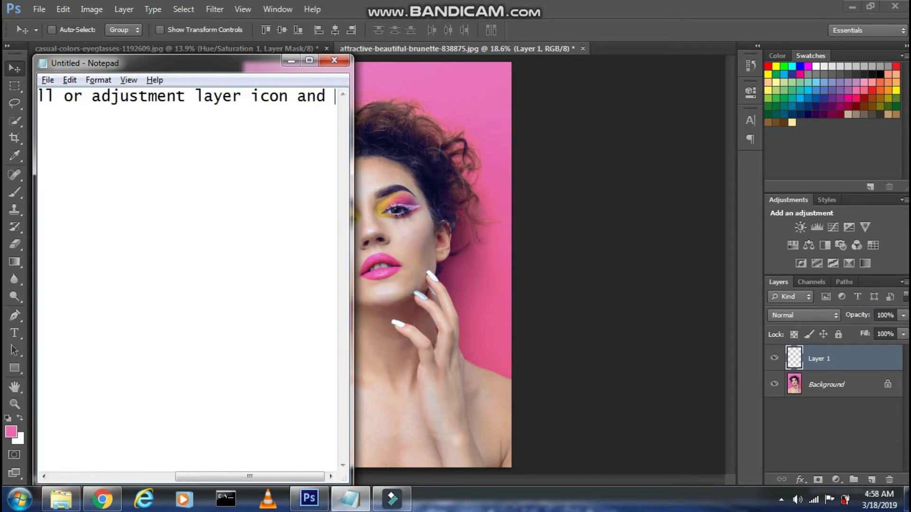
text(select Hue/Saturation over )
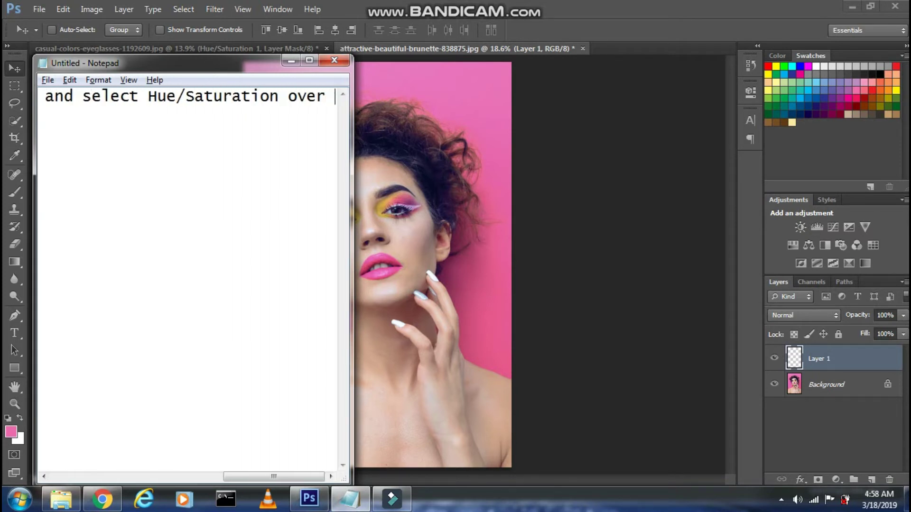
text(there)
click(642, 269)
click(836, 480)
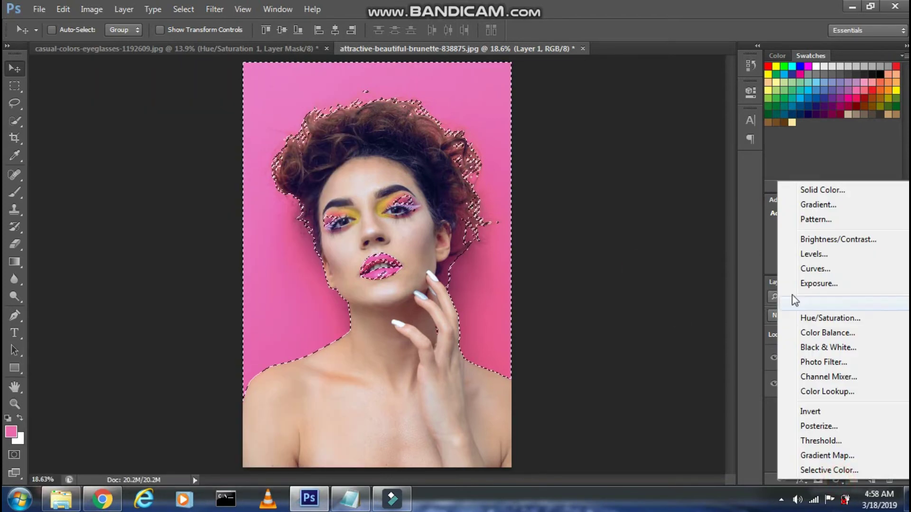
click(823, 319)
Note that the layer's mask matches the selection and to adjust hue, saturation, lightness
key(alt+Tab)
key(ctrl+a)
key(BackSpace)
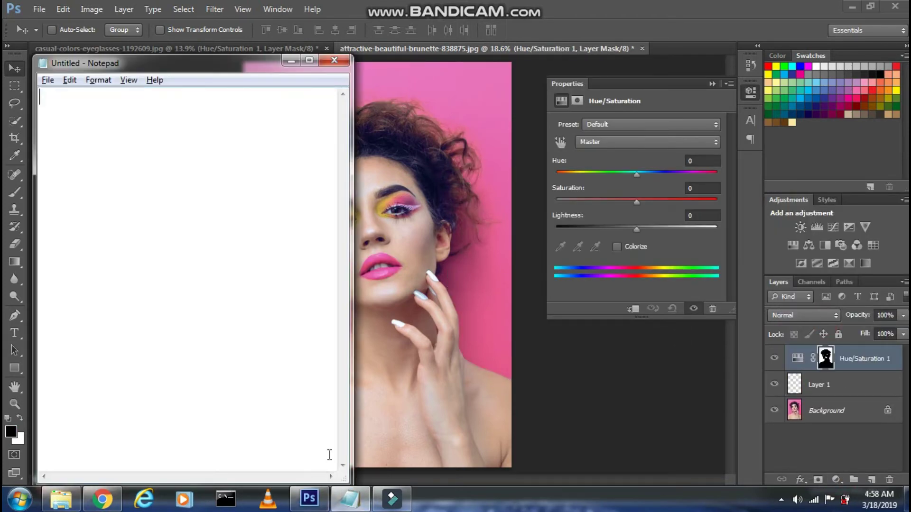
text(Now as you can see it c)
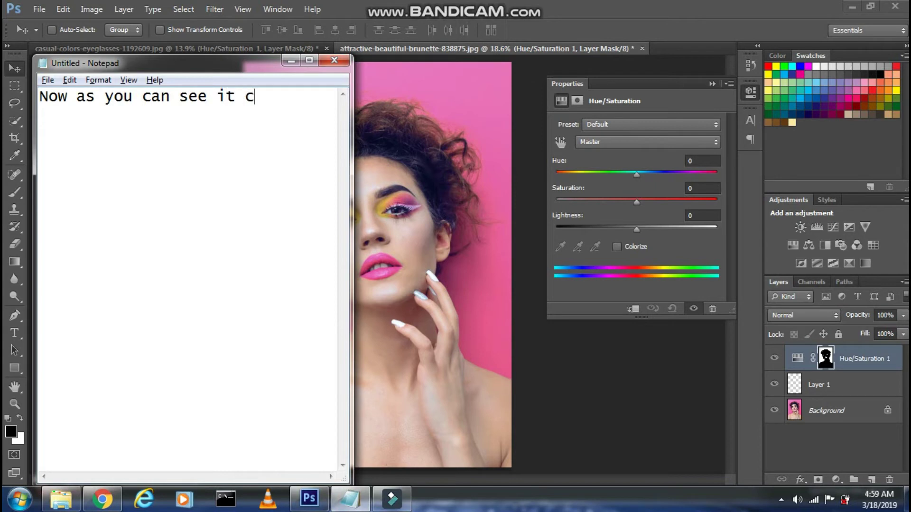
text(ue/s)
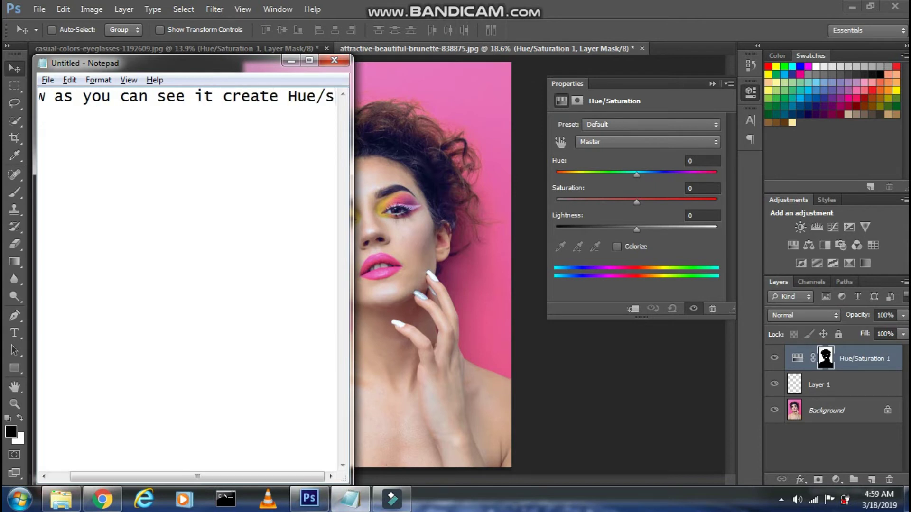
text(aturation laye)
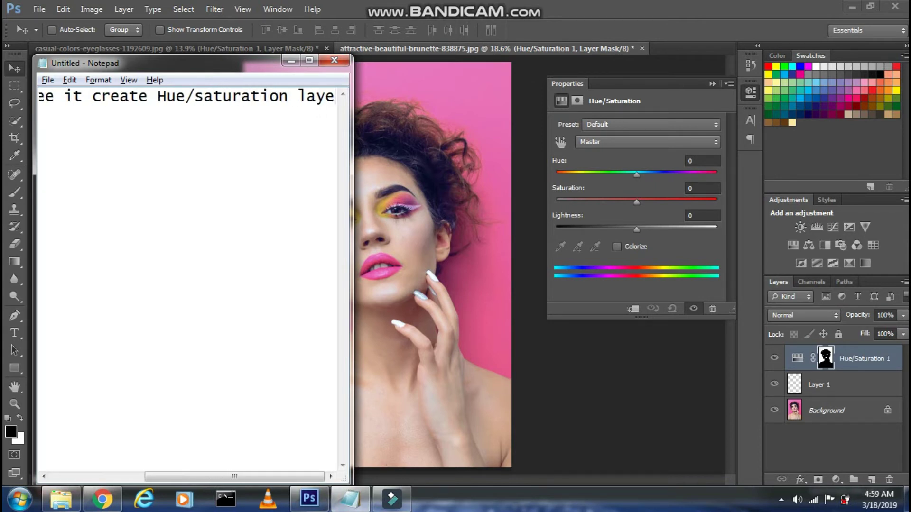
text(r with m)
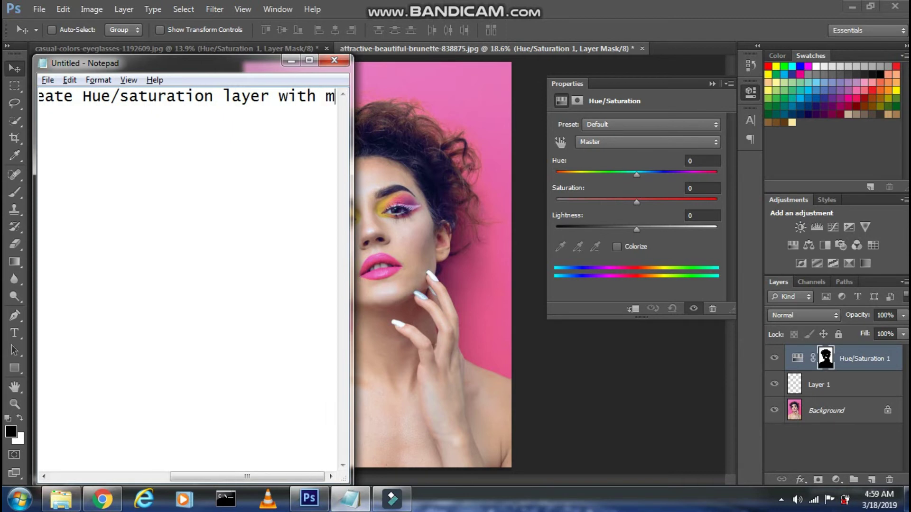
text(ask of your select)
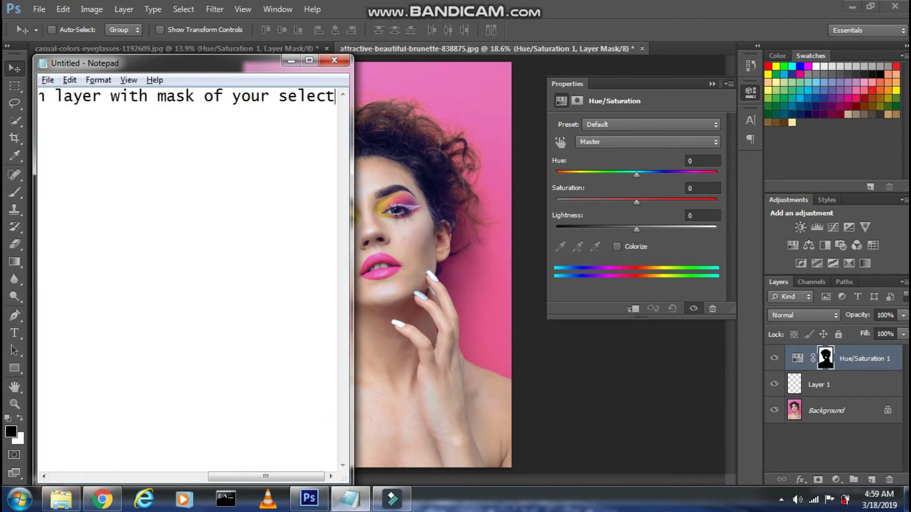
text(ion)
key(ctrl+a)
key(BackSpace)
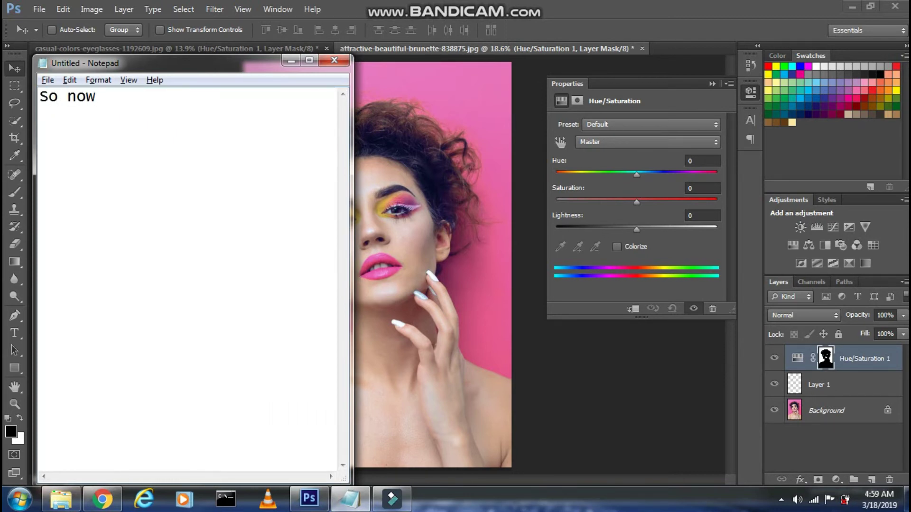
text(change the Hue,sa)
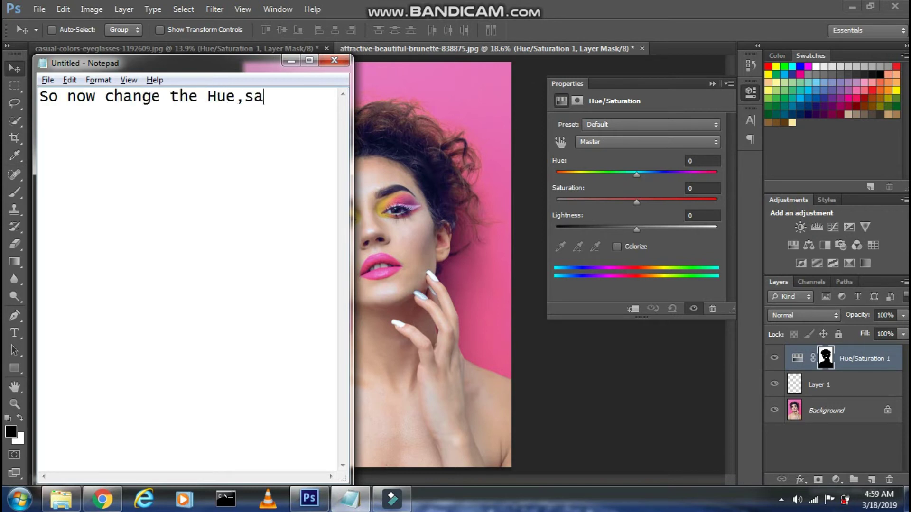
text(ion and )
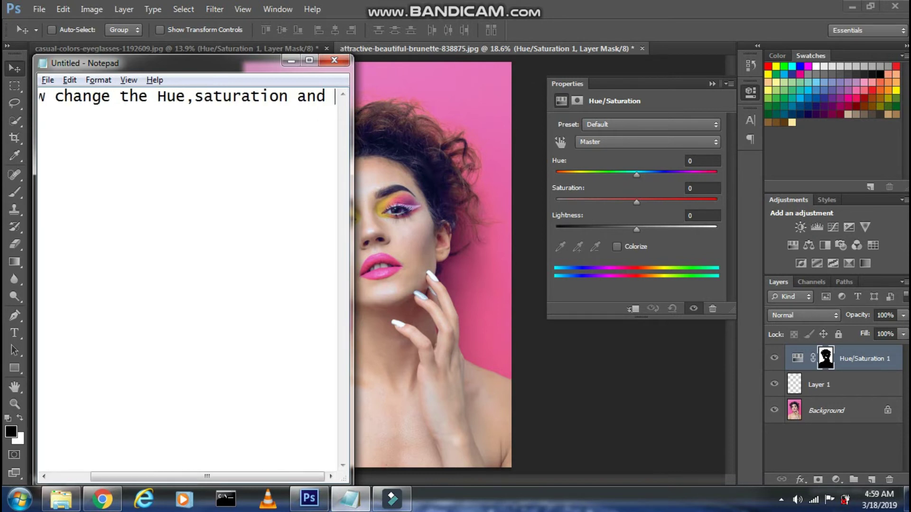
text(lightness to )
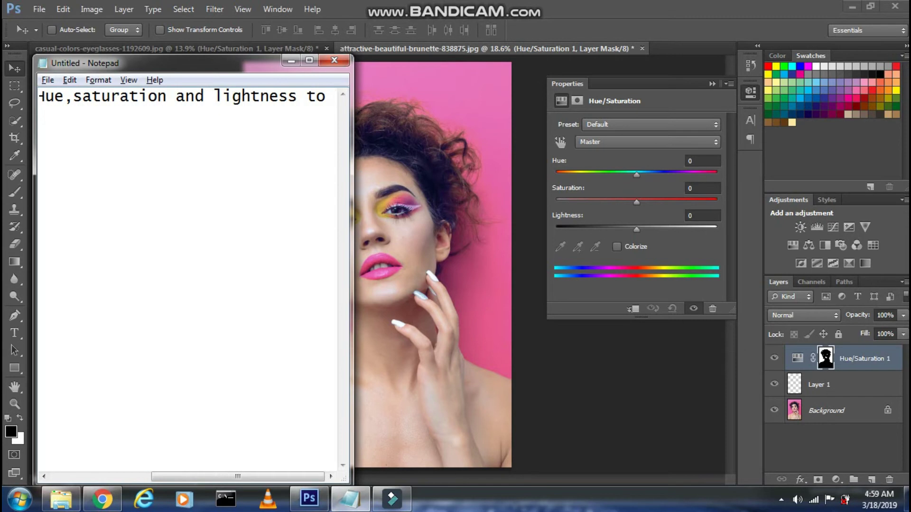
text(change the color)
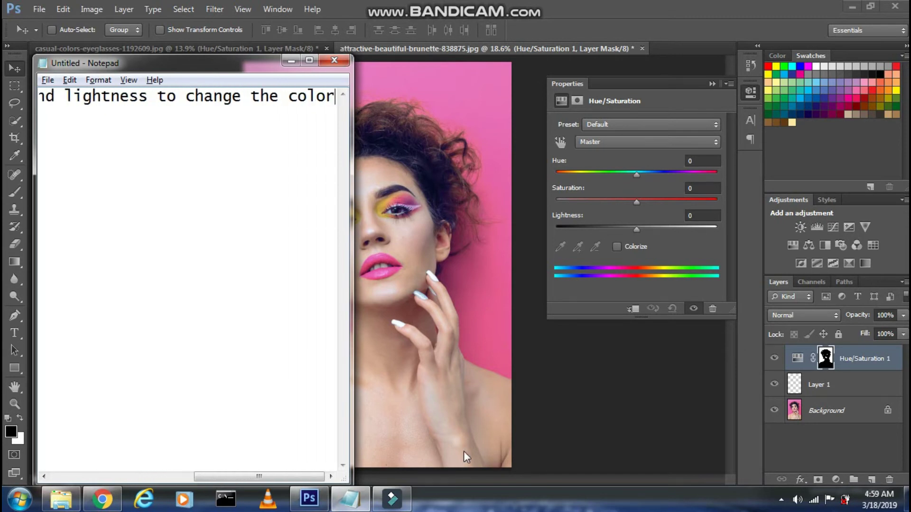
Set the background to Hue -60 and Saturation -32, turning the pink purple
click(468, 456)
drag(637, 174, 595, 175)
drag(636, 203, 612, 202)
Note the leftover pink near the hair and the plan to set foreground colour white
click(348, 499)
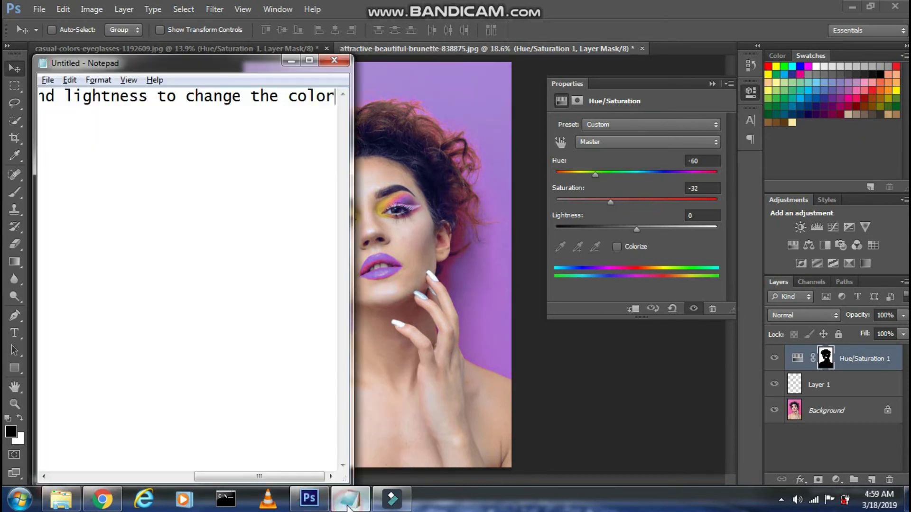
text(As youcan see it has )
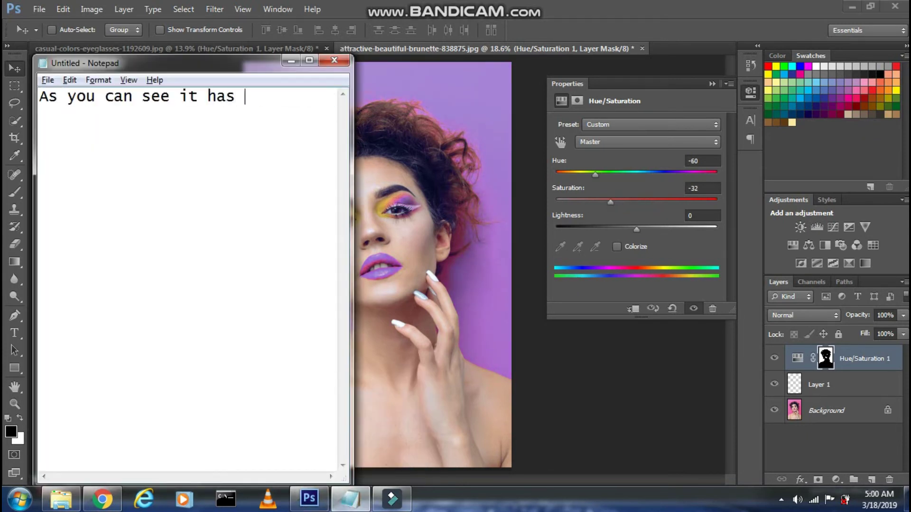
text(eviou)
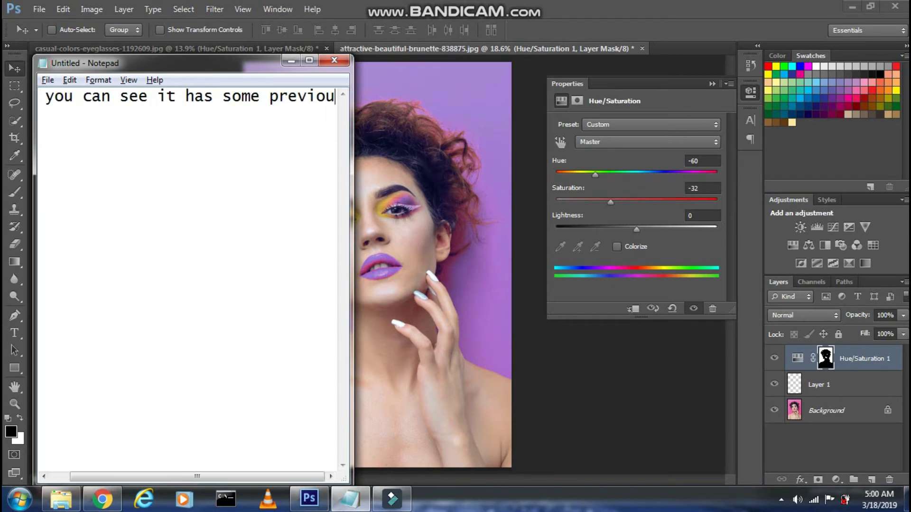
text(s color left near )
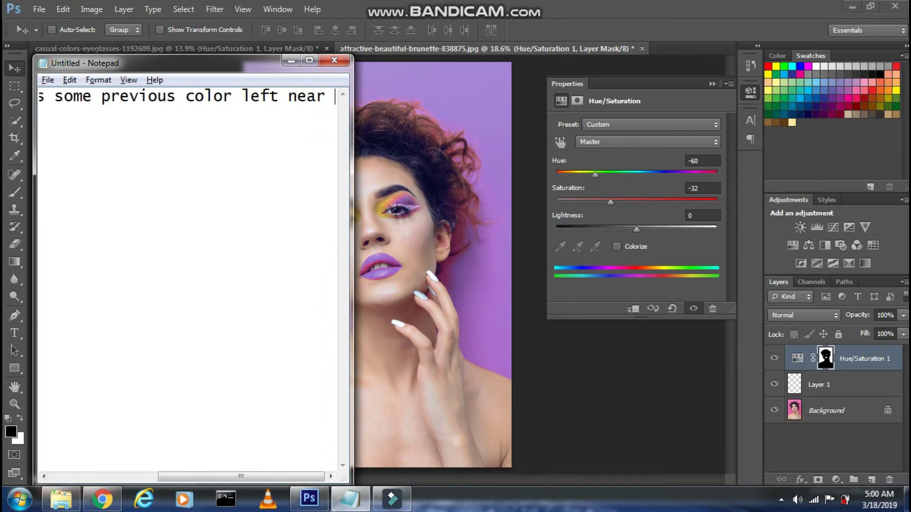
text(that hair)
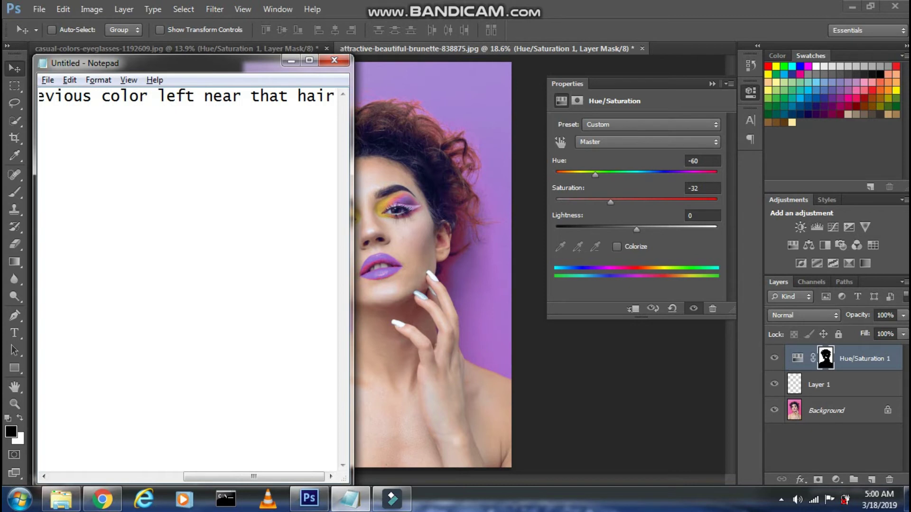
key(ctrl+a)
key(BackSpace)
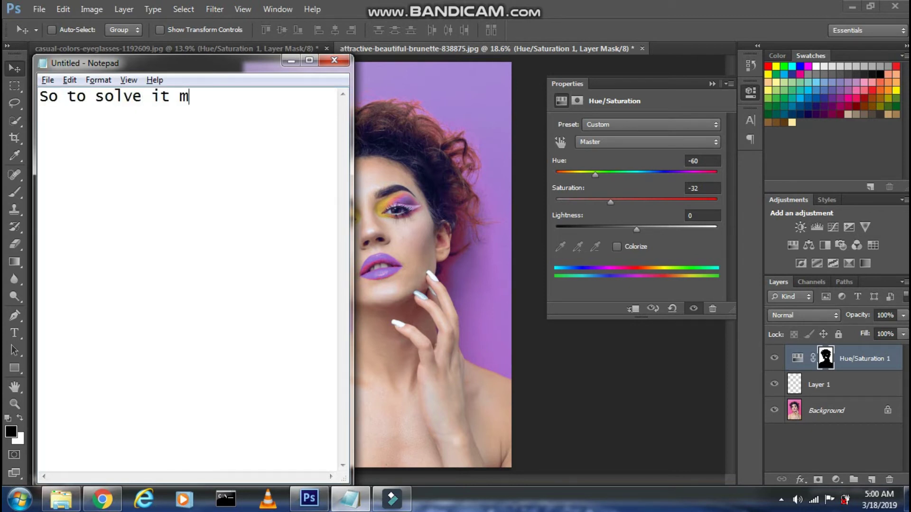
text(ake the foregroun)
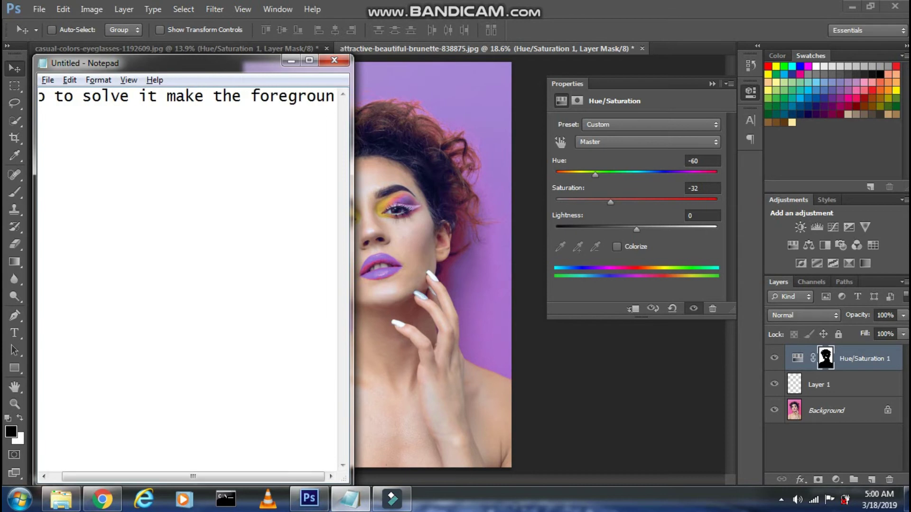
text(d color as white)
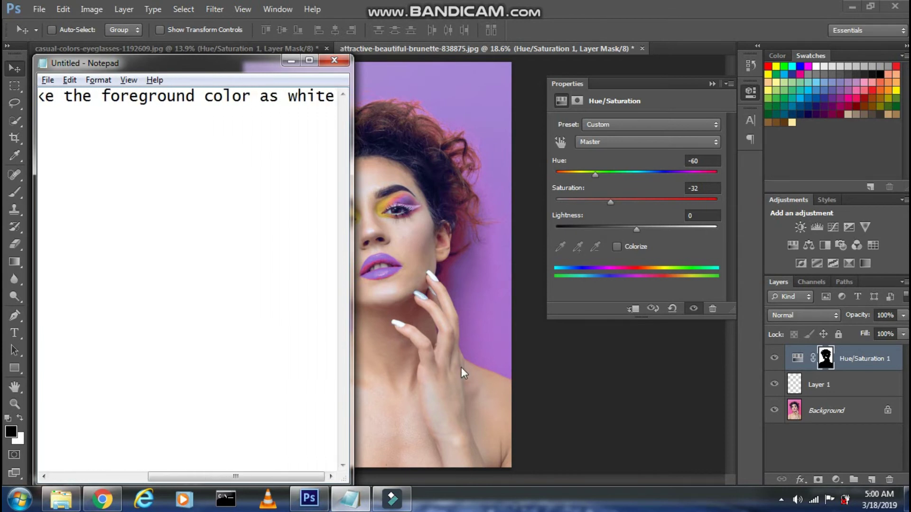
Set the foreground painting colour to white
click(483, 364)
click(20, 418)
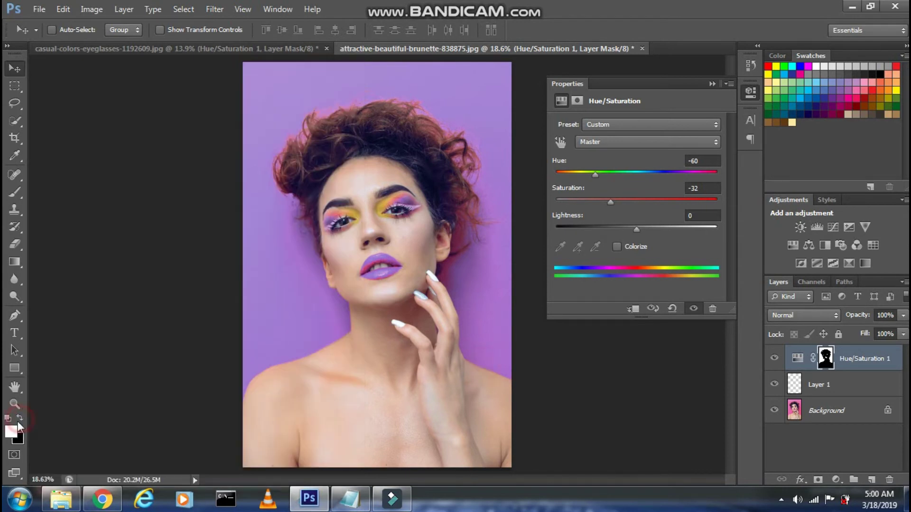
key(i)
click(11, 430)
click(674, 114)
Add the note 'Then select the brush tool and brush as soft round'
key(alt+Tab)
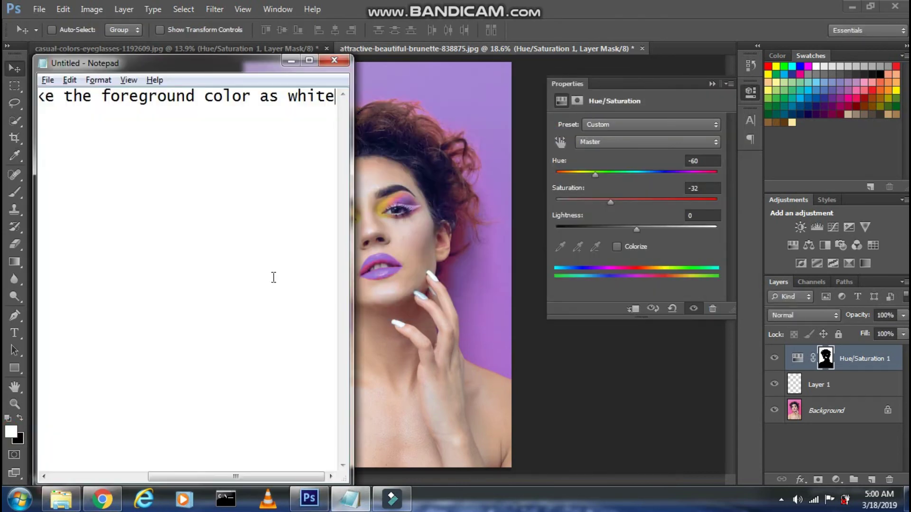
text(Then select the)
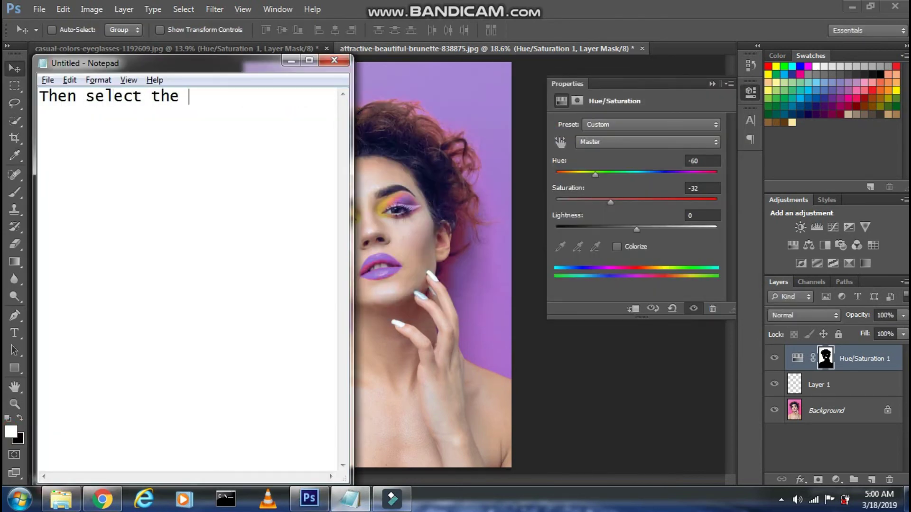
text(brush tool and brush as so)
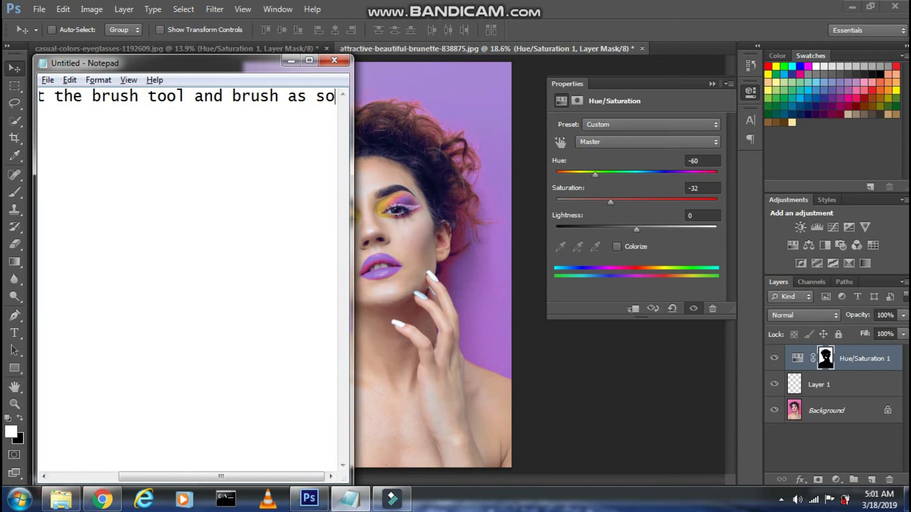
text(ft round)
key(alt+Tab)
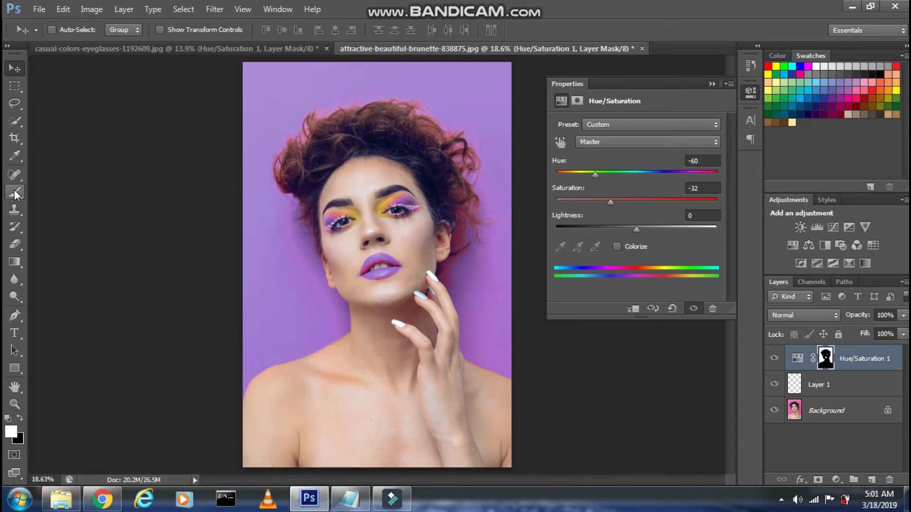
Select the Brush Tool with a soft round 175 px brush tip
click(15, 194)
click(67, 191)
click(69, 30)
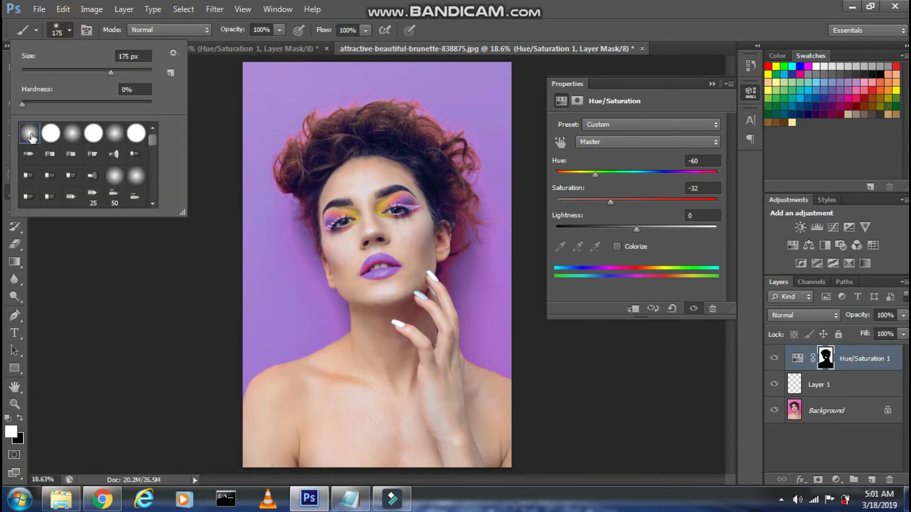
Replace the note with one about making the Hue/Saturation mask active
key(alt+Tab)
key(ctrl+a)
text(Th)
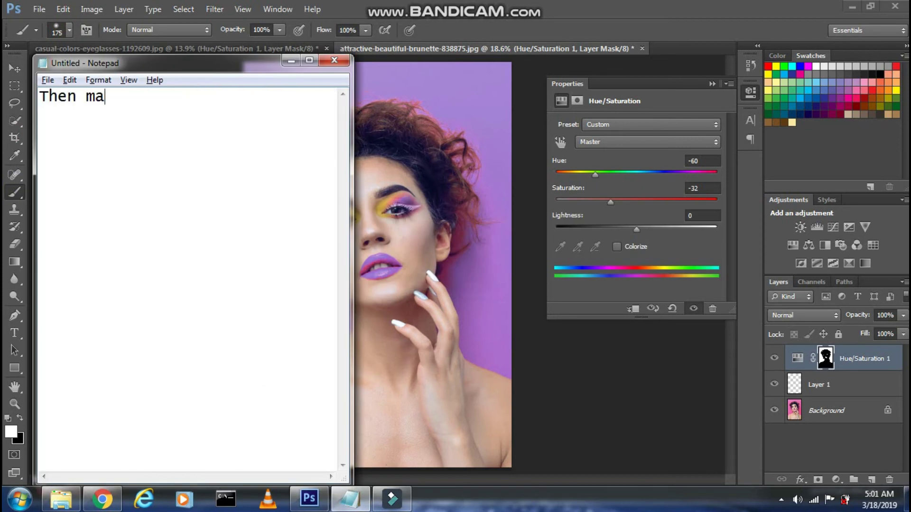
text(mask o)
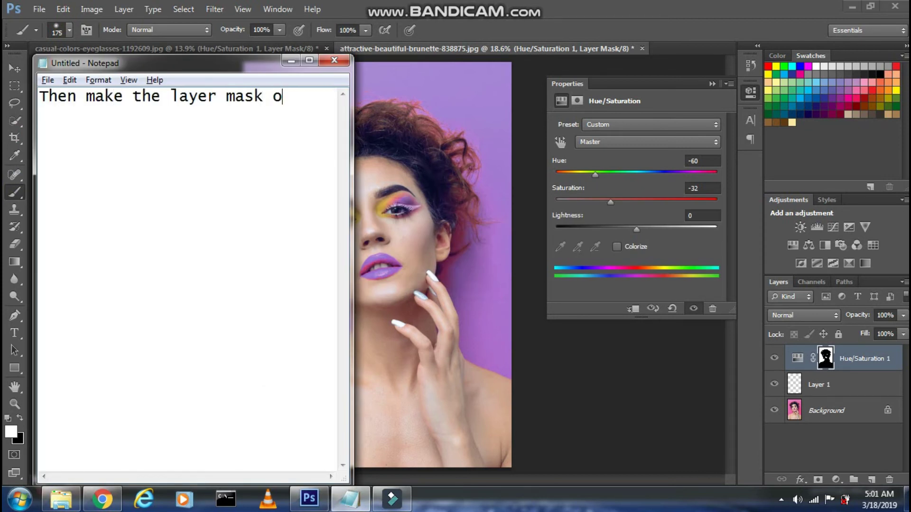
text(e/Saturation a)
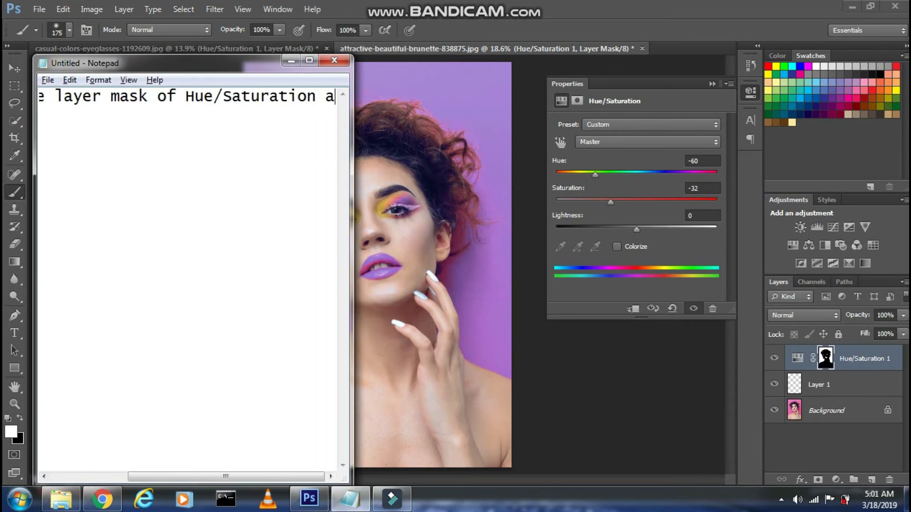
text(ctive)
Target the Hue/Saturation 1 layer mask and note to brush over areas with previous colours
click(550, 458)
click(826, 358)
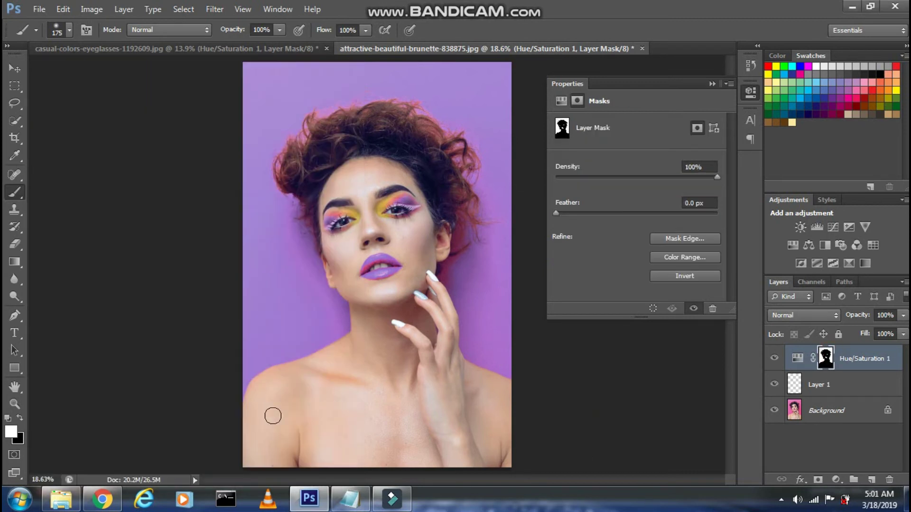
click(345, 507)
key(ctrl+a)
key(BackSpace)
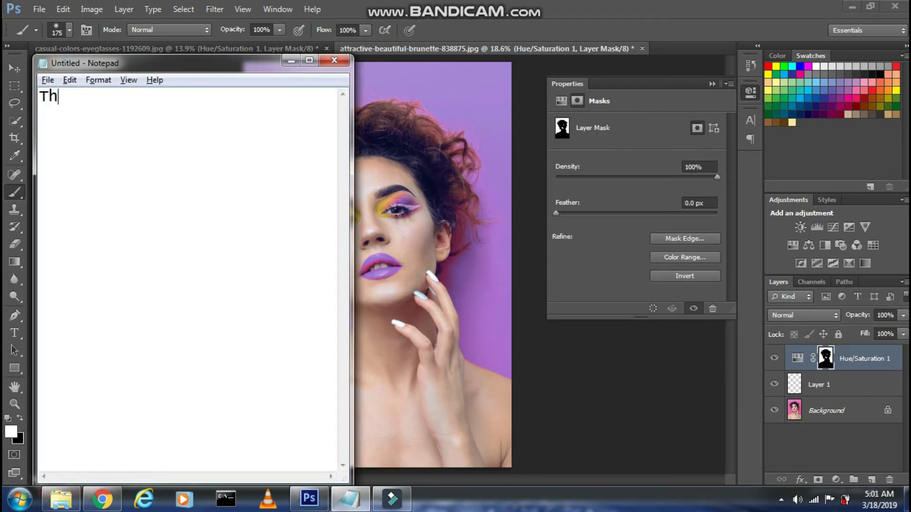
text(brush c)
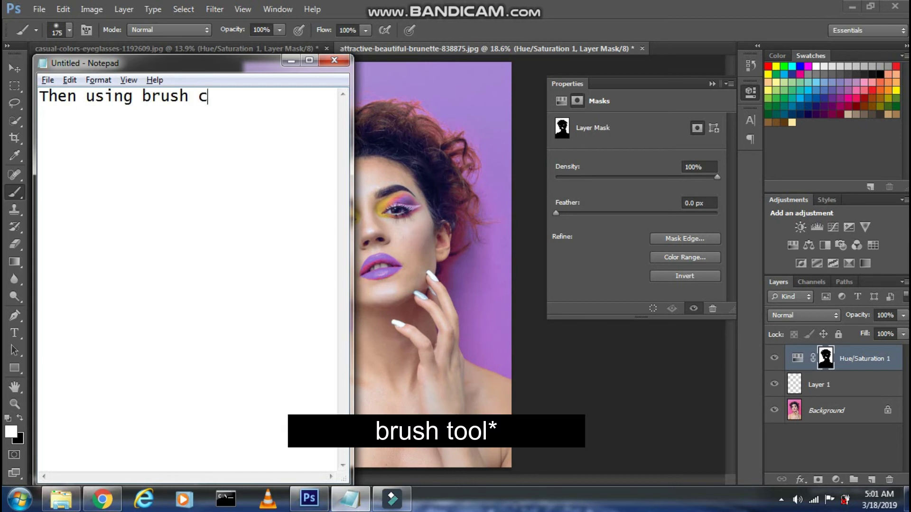
text(e mouse an)
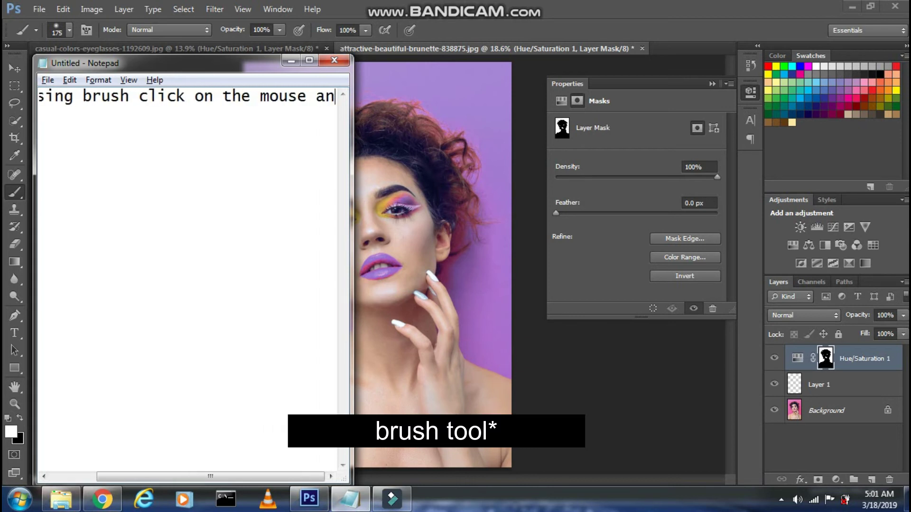
text(d hover over the)
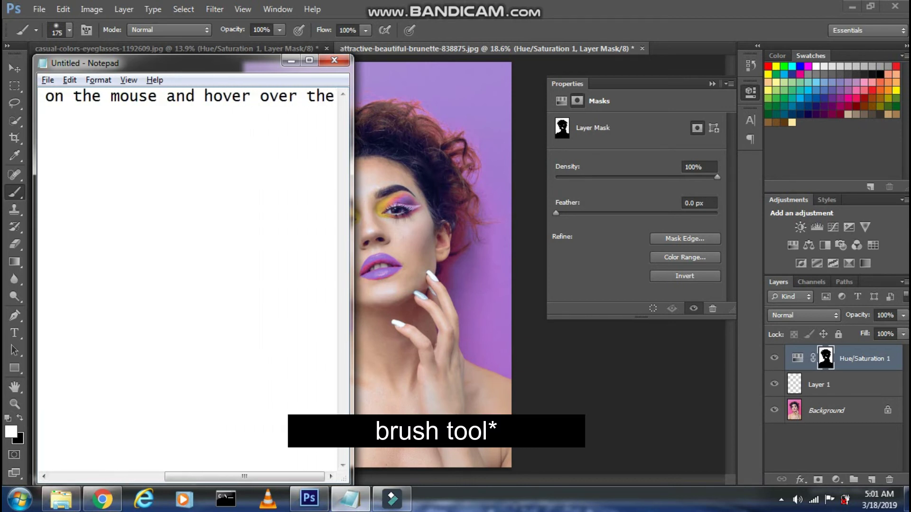
text( areas which still ha)
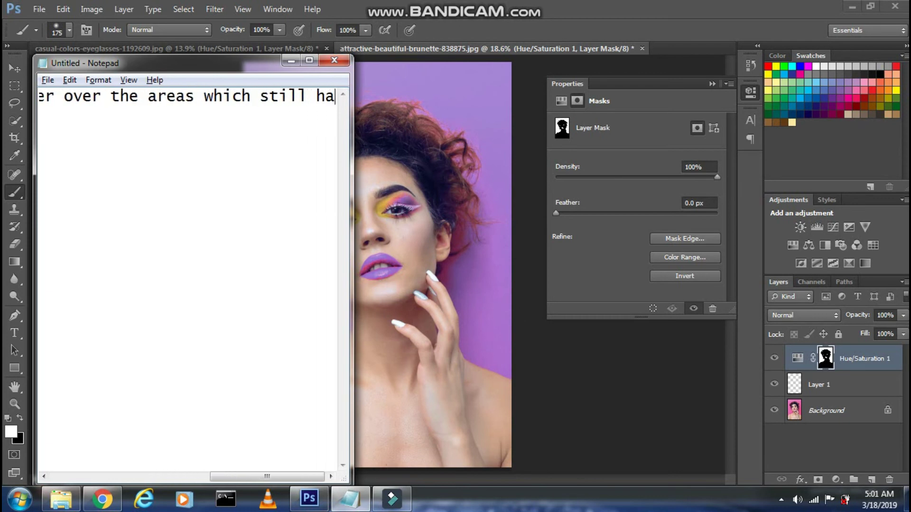
text(s previous colors)
Enlarge the brush to 400 px and paint white over the pink fringe around the hair
click(600, 375)
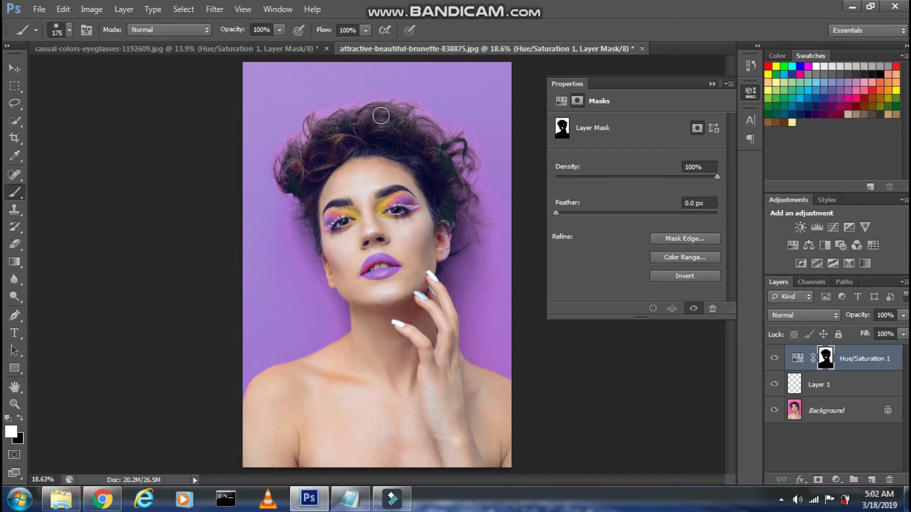
key(bracketright)
key(bracketright)
key(bracketright)
key(alt+Tab)
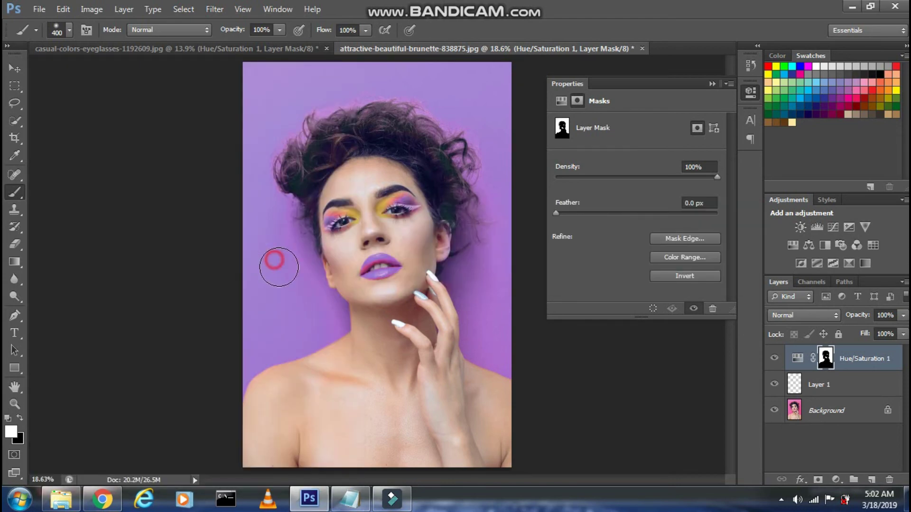
key(alt+Tab)
key(ctrl+a)
Write a note that the lips and eye colours changed and need restoring like before
text(now)
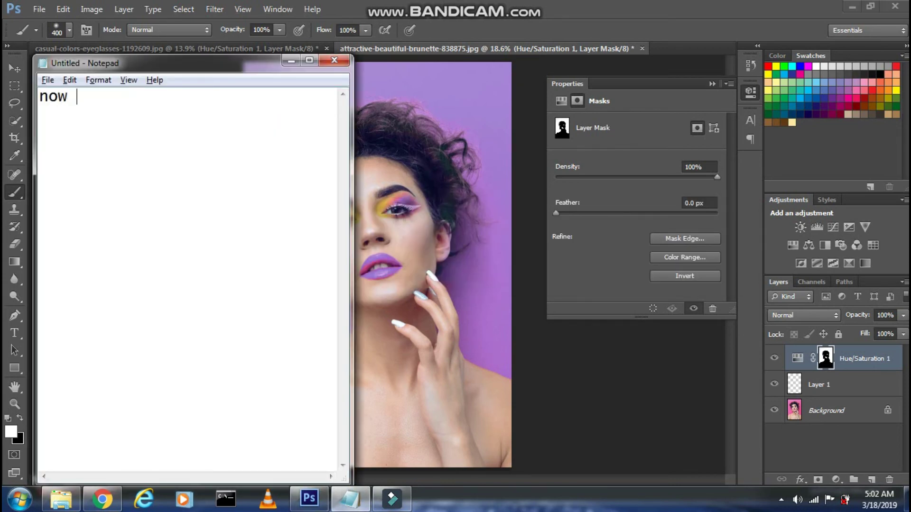
text( this looks better)
key(ctrl+a)
key(BackSpace)
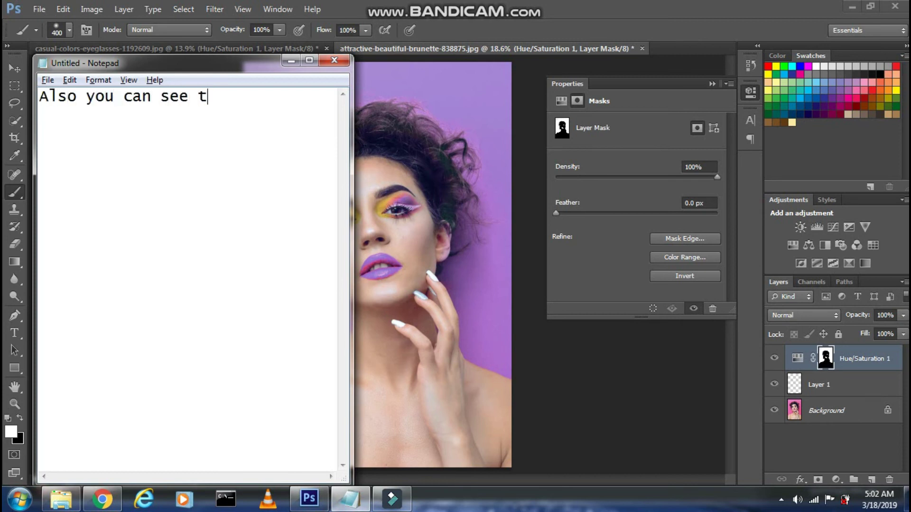
text(chan)
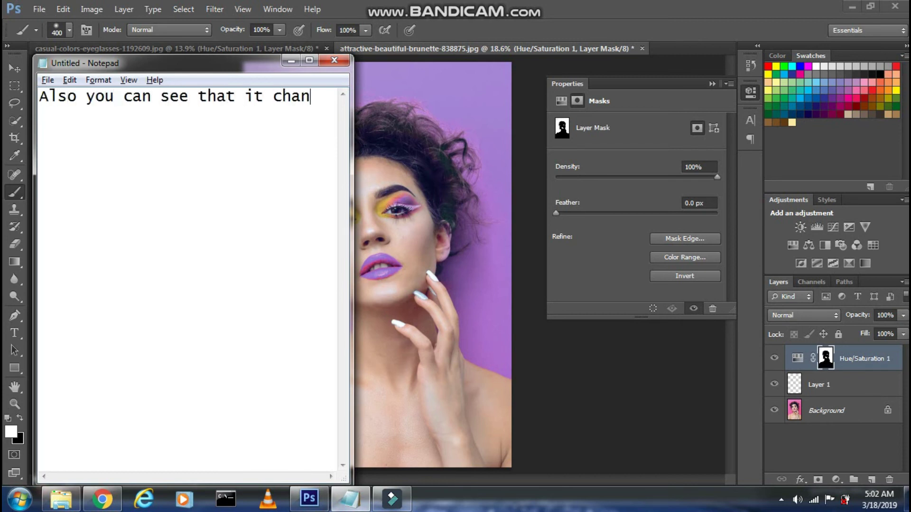
text(ged the colors for lip)
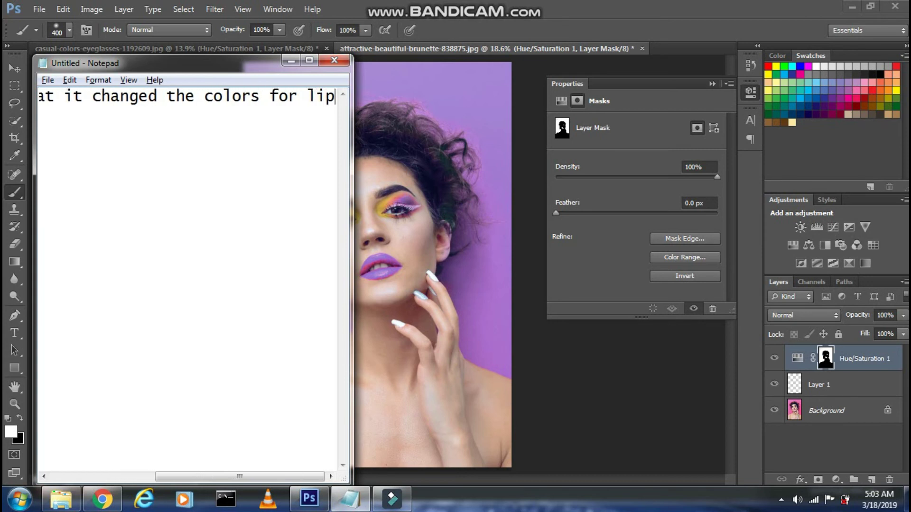
text(s and)
text( near the)
text( eys)
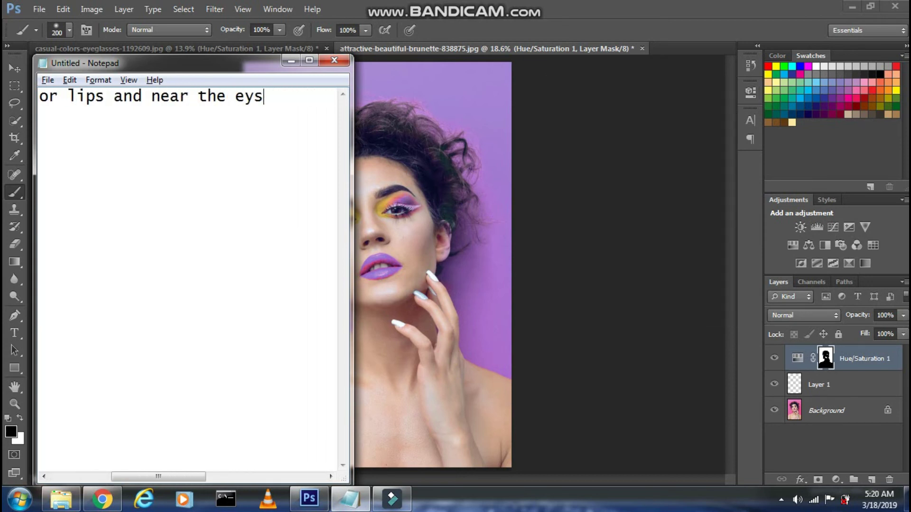
text(those had t)
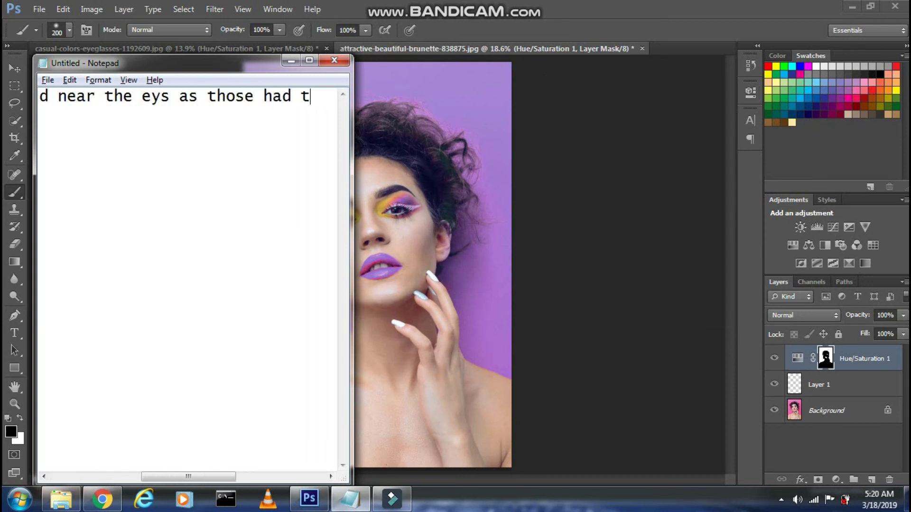
text(he same color as th)
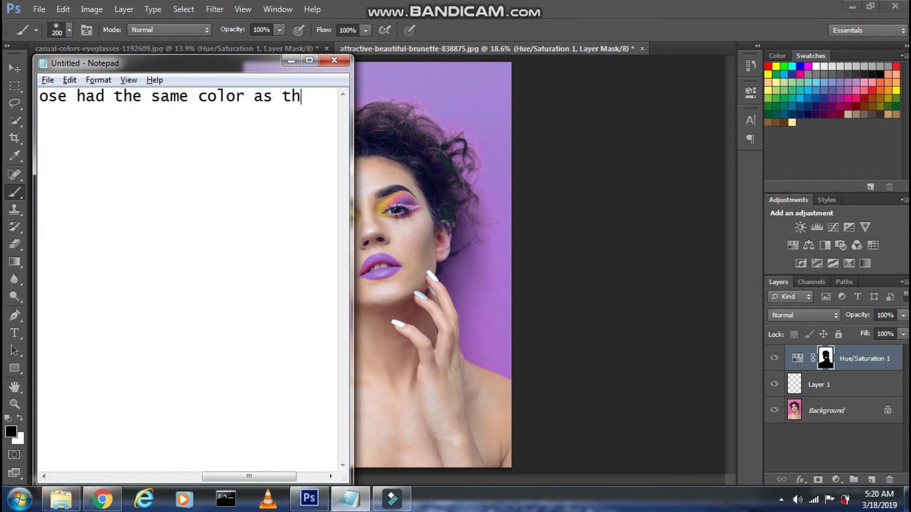
text(at of round)
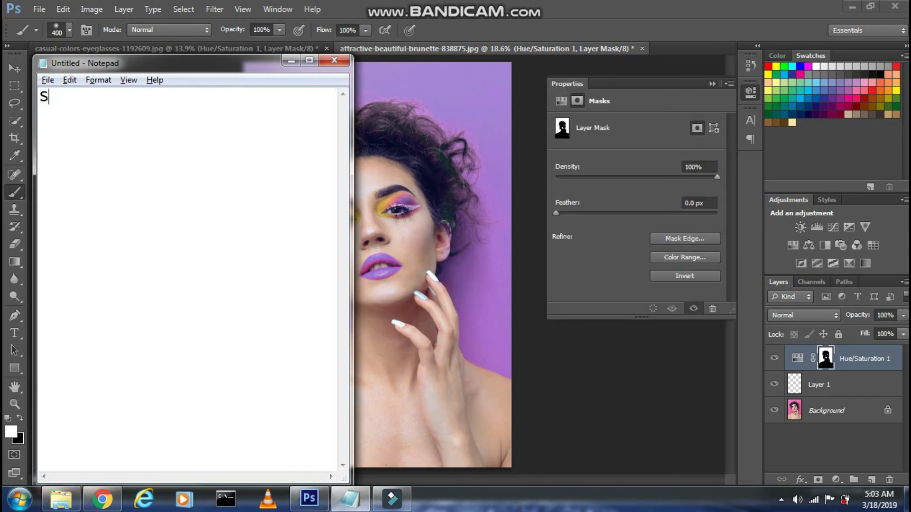
text(or that just)
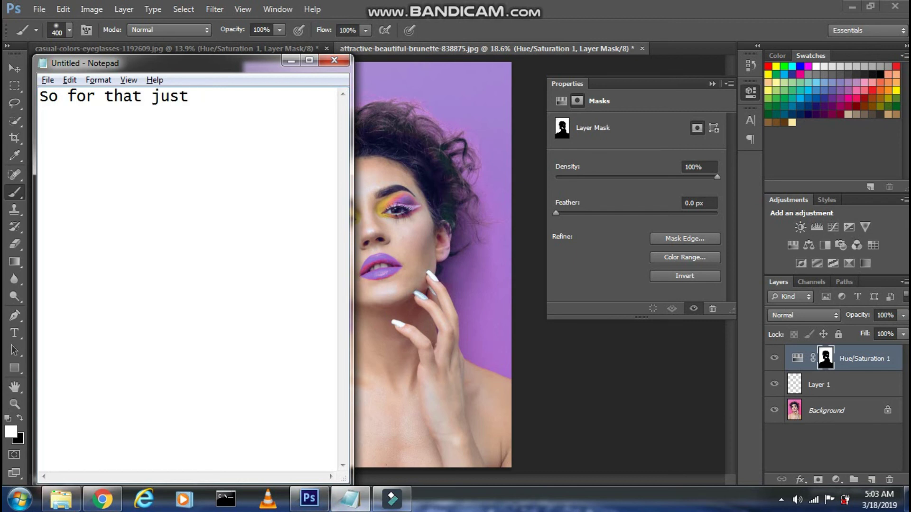
text(change the foregro)
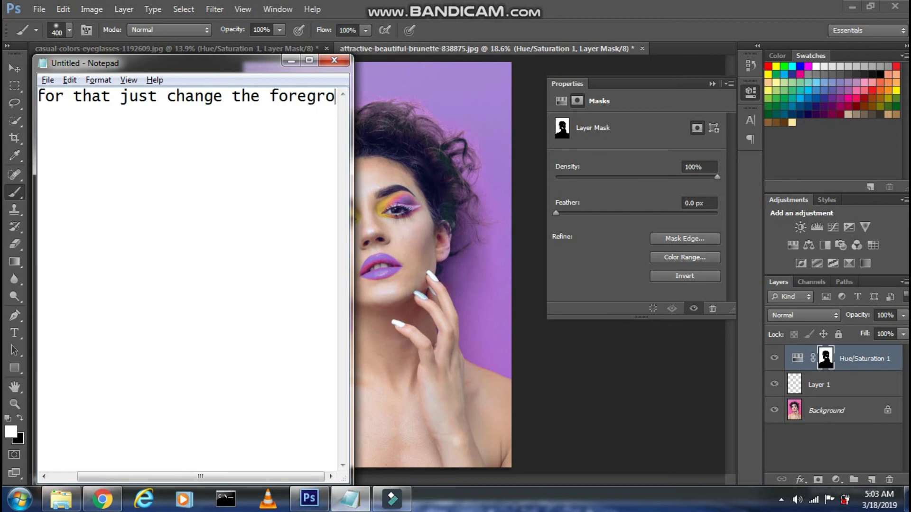
text(und color to black )
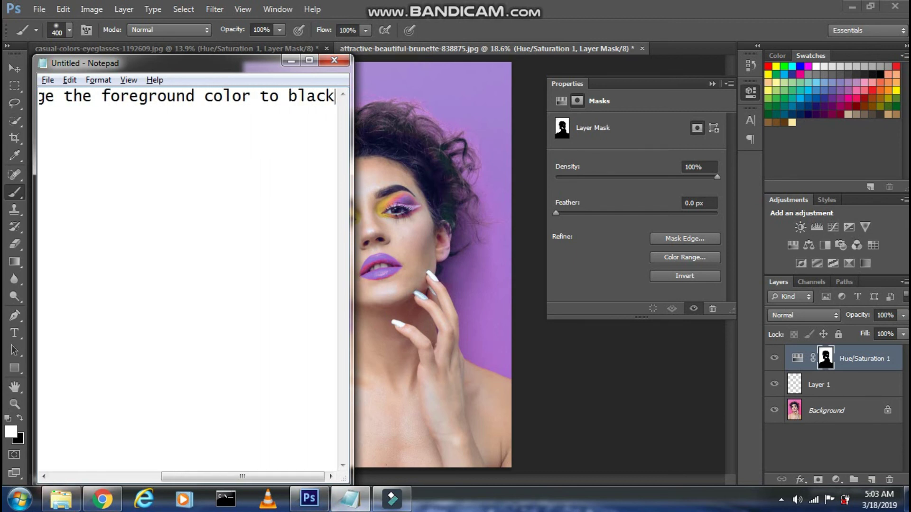
text(and do the )
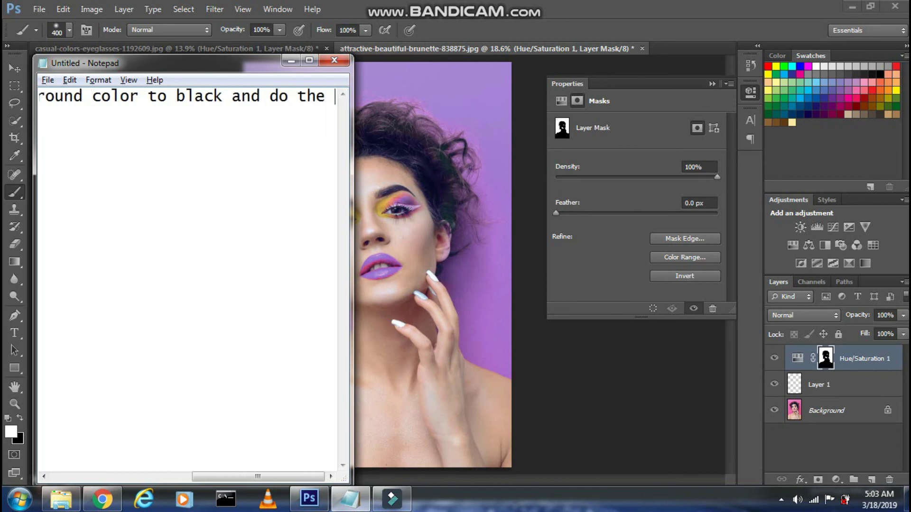
text(same thing as pre)
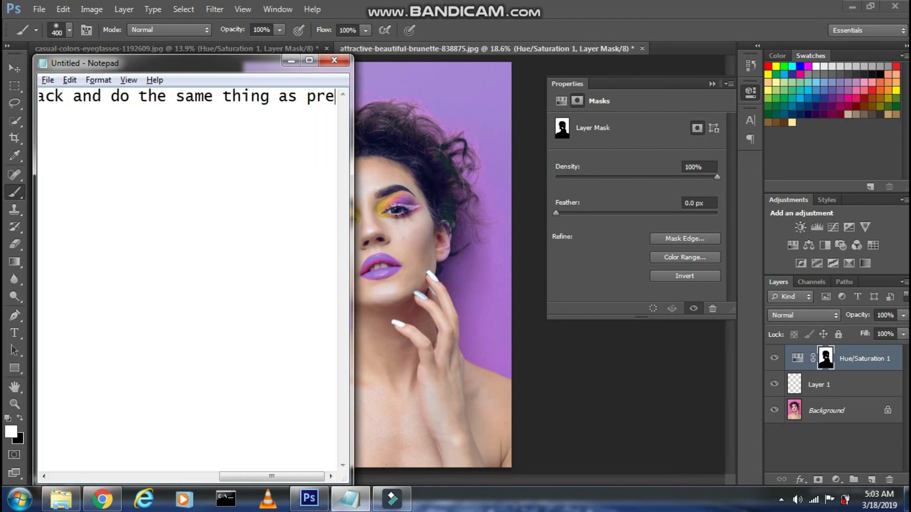
text(vious)
Paint black on the mask with a smaller brush to restore the lips and left eyeshadow
click(583, 386)
click(20, 418)
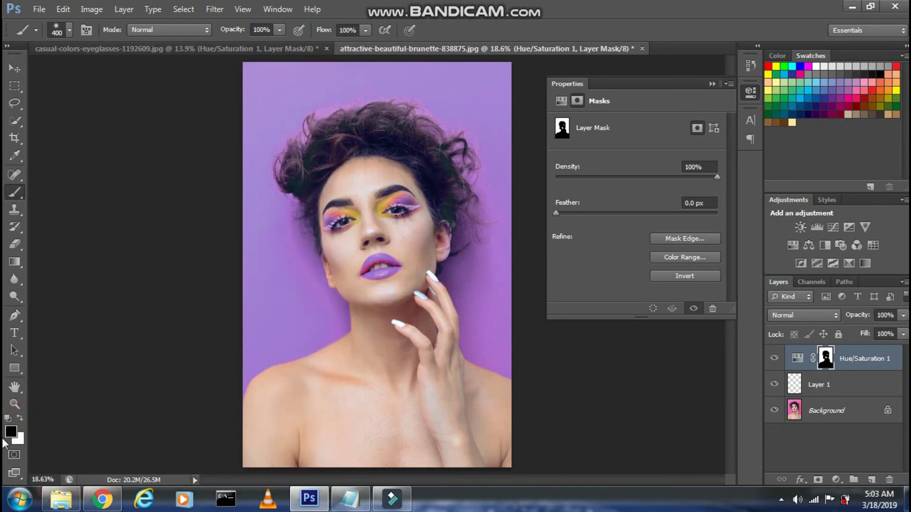
click(688, 113)
key(bracketleft)
key(bracketleft)
key(bracketleft)
drag(365, 260, 396, 264)
drag(333, 223, 350, 214)
Note that the same cleanup could be done for method 1 to remove particular selections
click(350, 498)
key(ctrl+a)
text(So this)
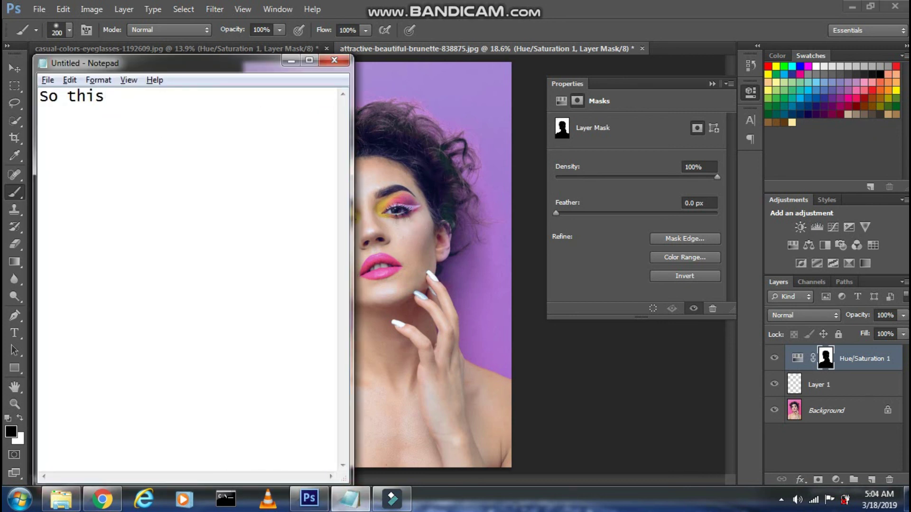
text( same thing shoul)
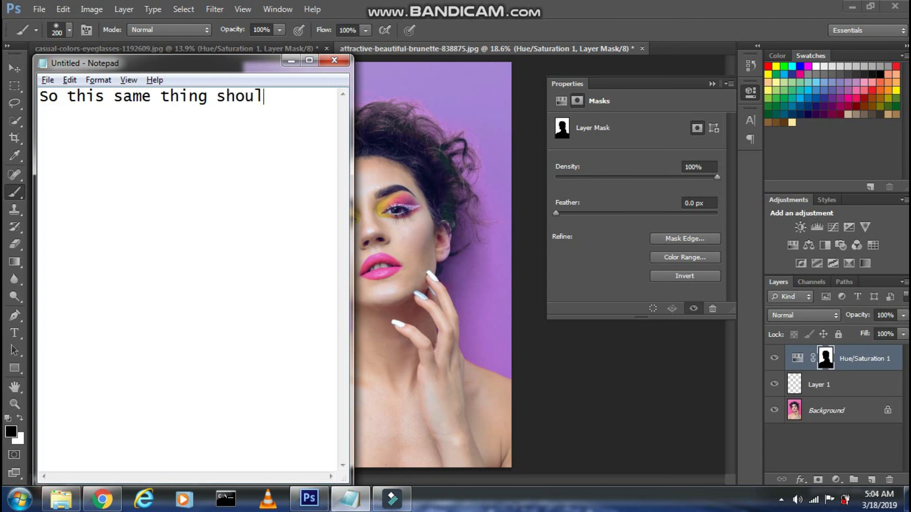
text(d be done for me)
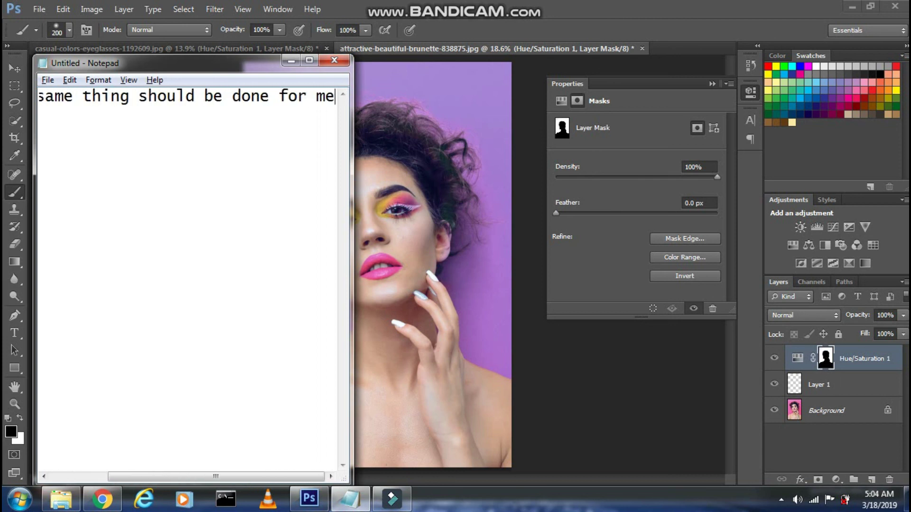
text(thod 1 as well )
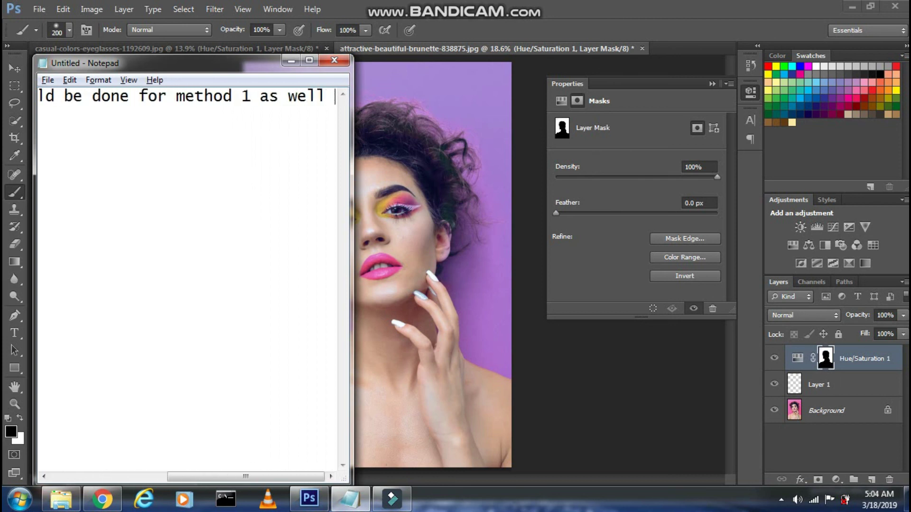
text(to remove )
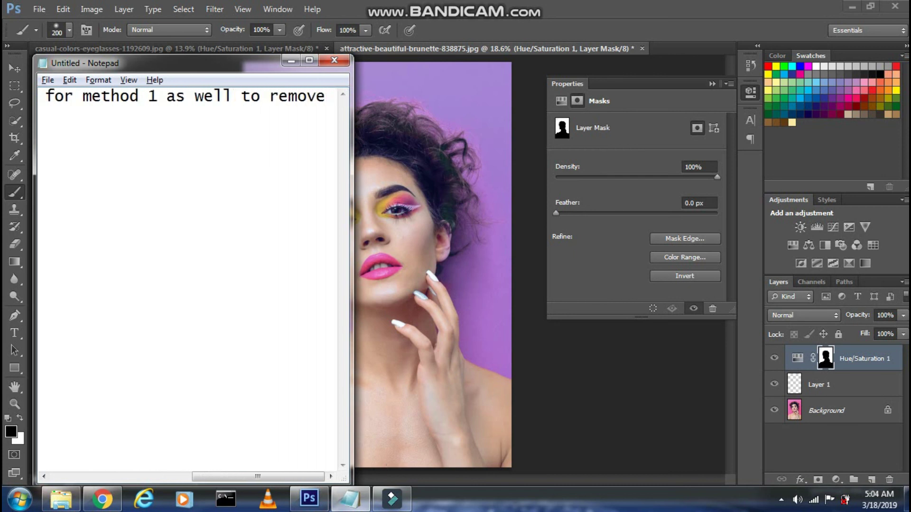
text(particular selec)
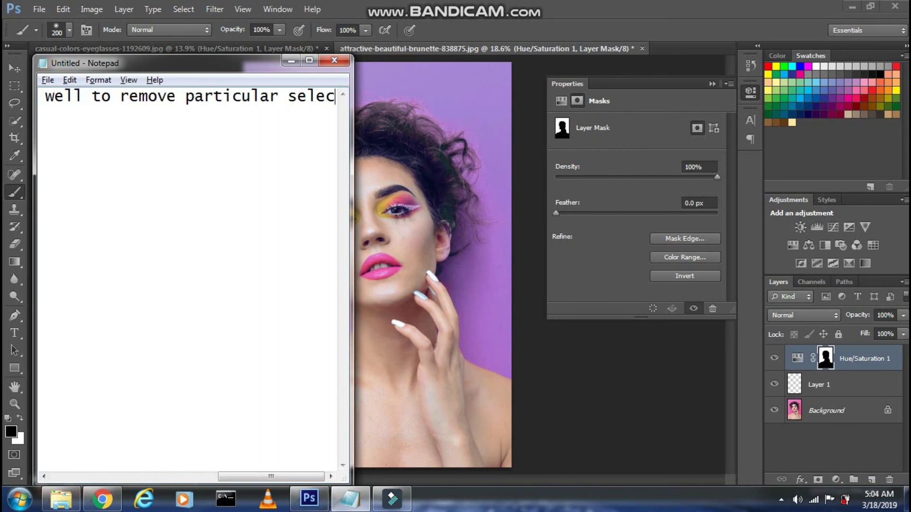
text(tion)
View the whole recoloured portrait, then return to the notes
click(593, 318)
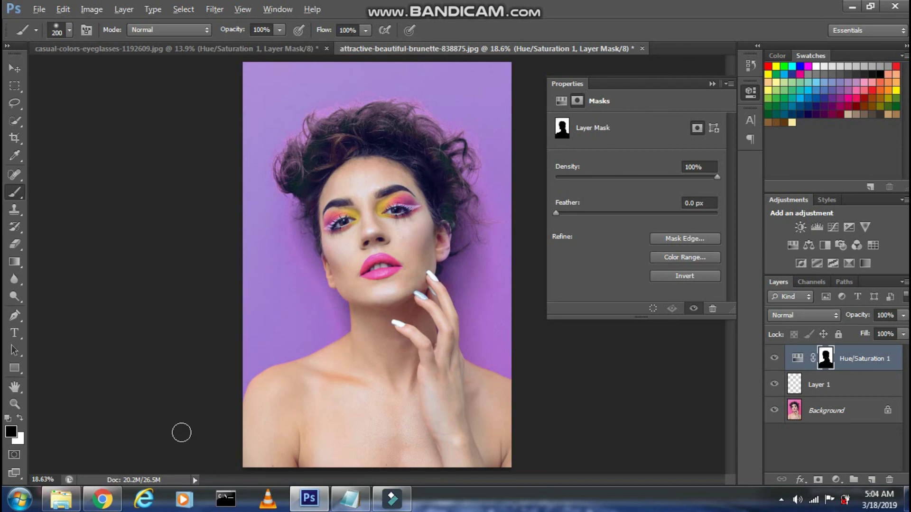
key(alt+Tab)
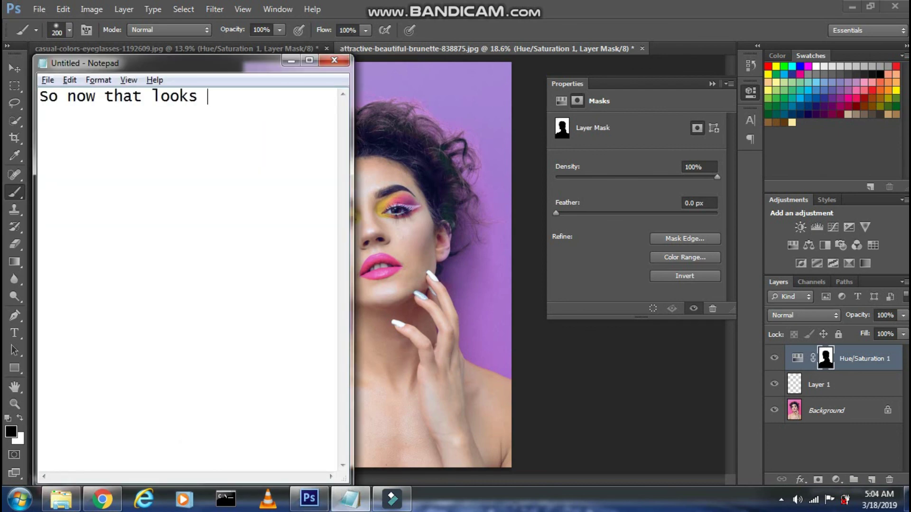
Write closing lines asking viewers to like the video and share it with interested people
click(530, 435)
key(alt+Tab)
key(ctrl+a)
key(BackSpace)
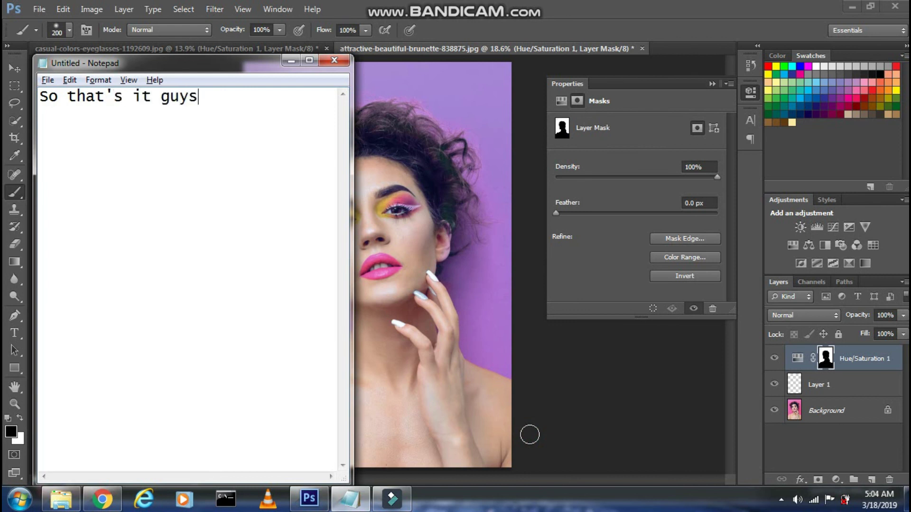
text(!)
key(ctrl+a)
text(Now)
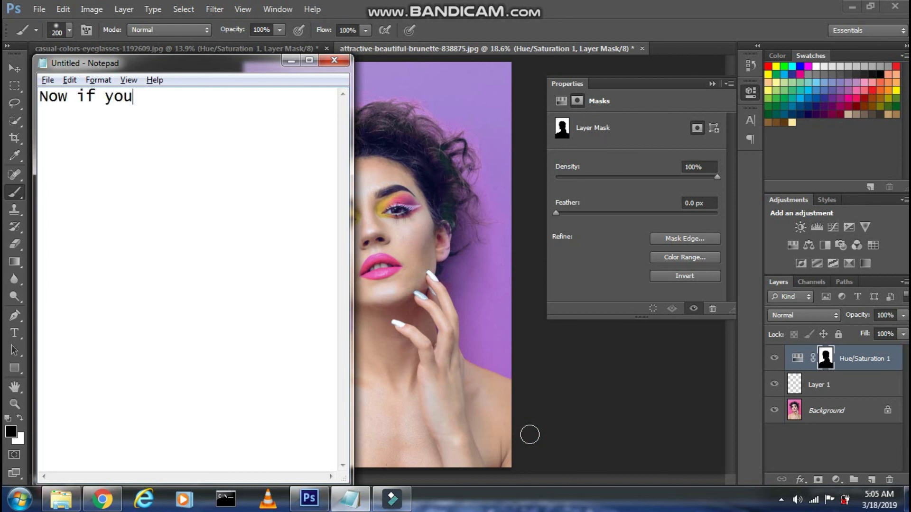
text(ideos )
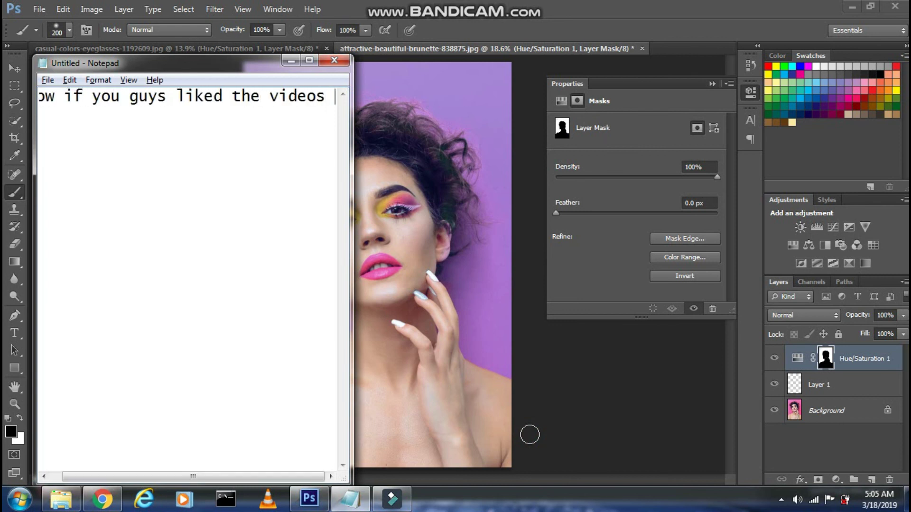
text(then hit the like button also sh)
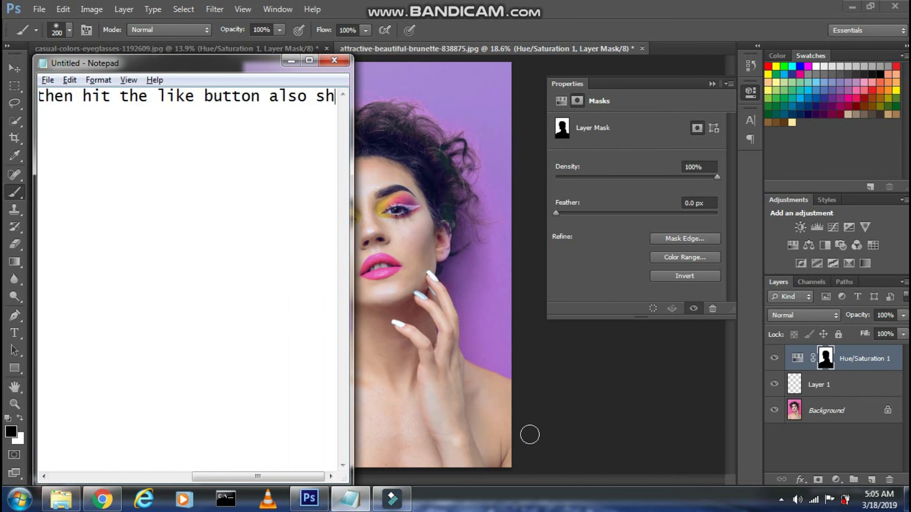
text(are it to the ones who )
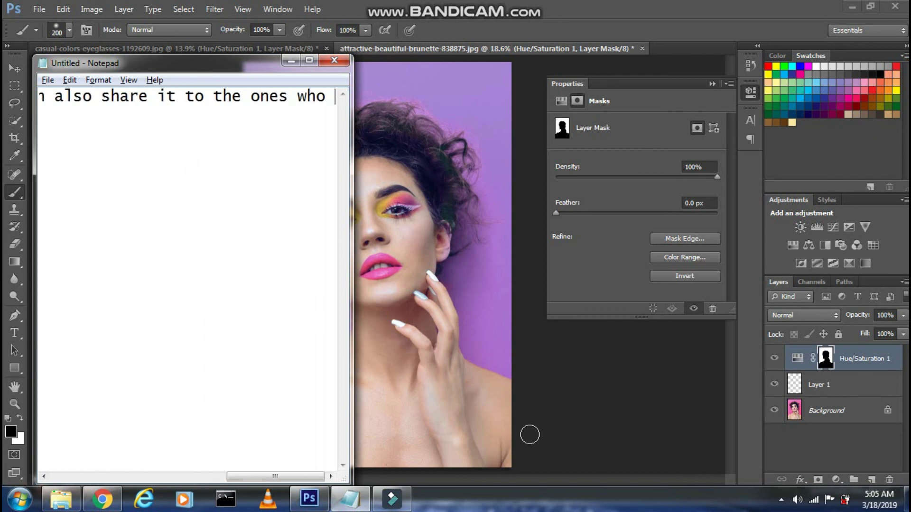
text(might be interested)
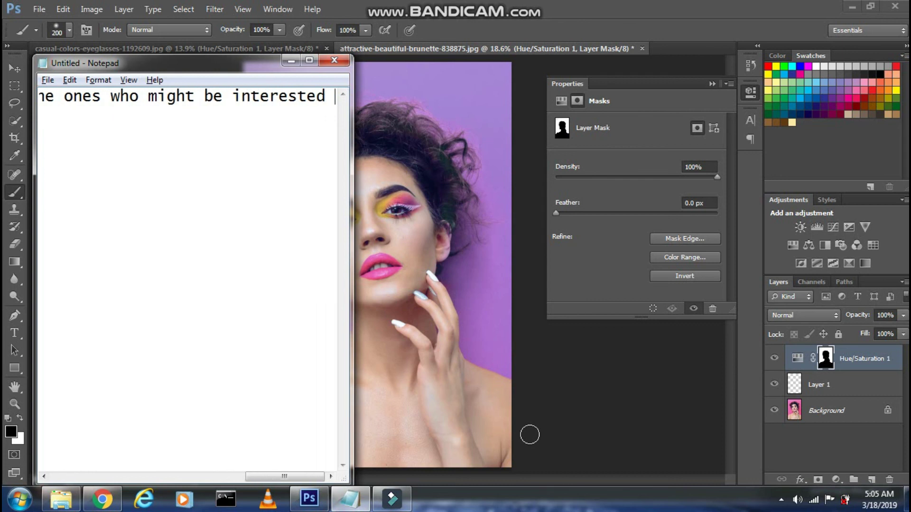
text( in such videos!)
Add a line asking viewers to subscribe for more Photoshop videos, then clear the note
key(Return)
text(And sub)
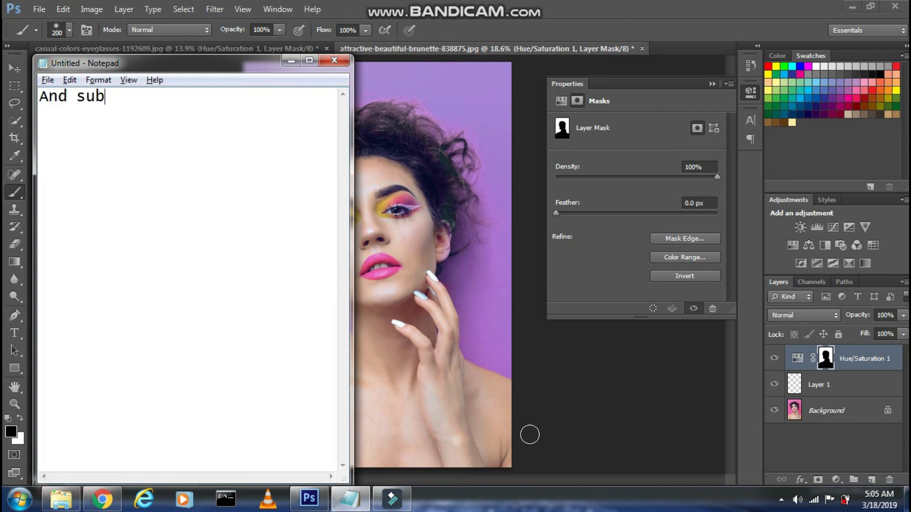
text(for mo)
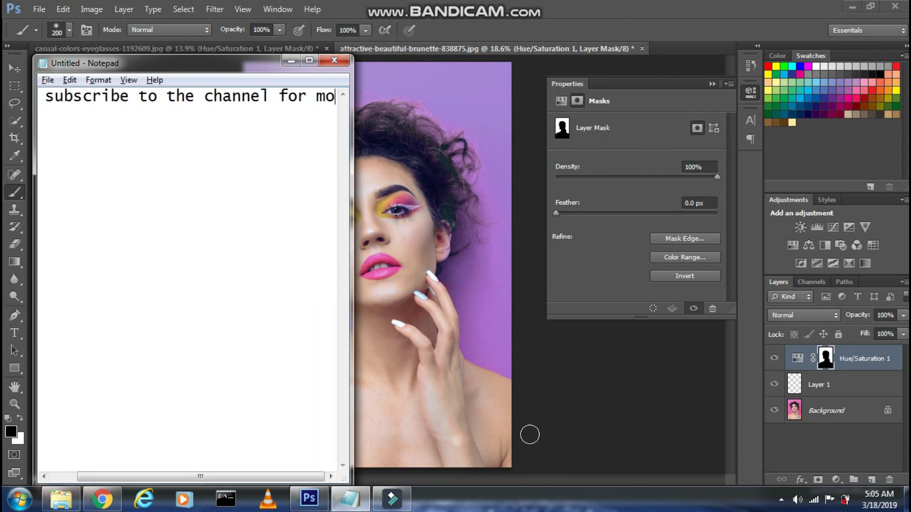
text(re videos in Photoshop!)
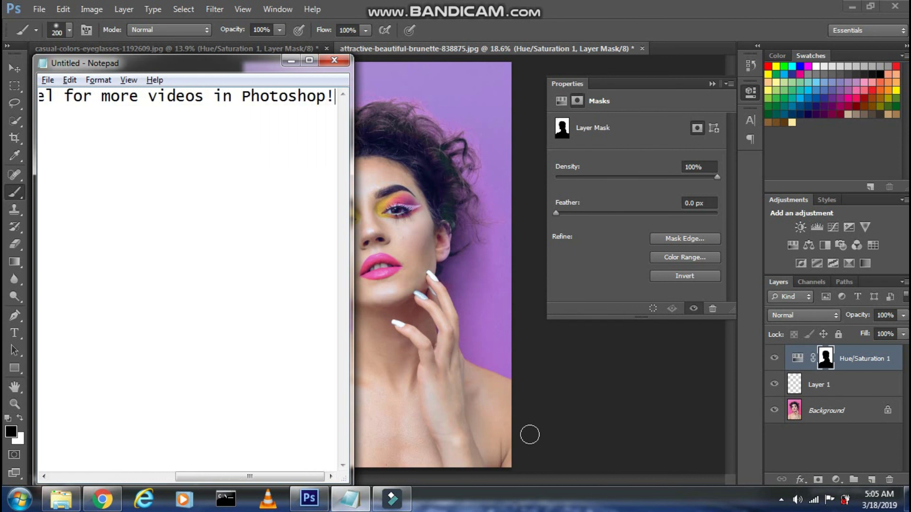
key(ctrl+a)
key(BackSpace)
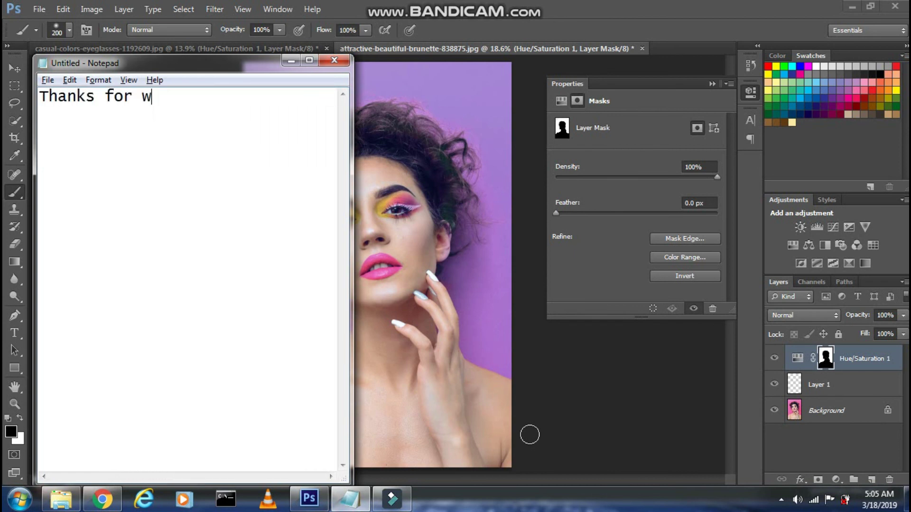